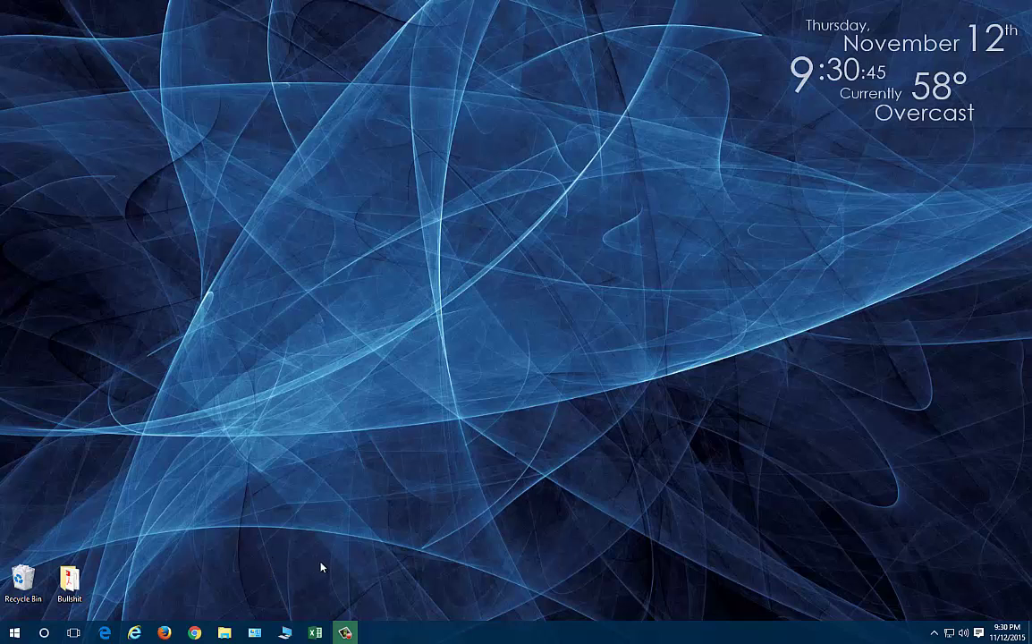
Step: Restore the minimized Book1 workbook from the Excel taskbar button
click(315, 633)
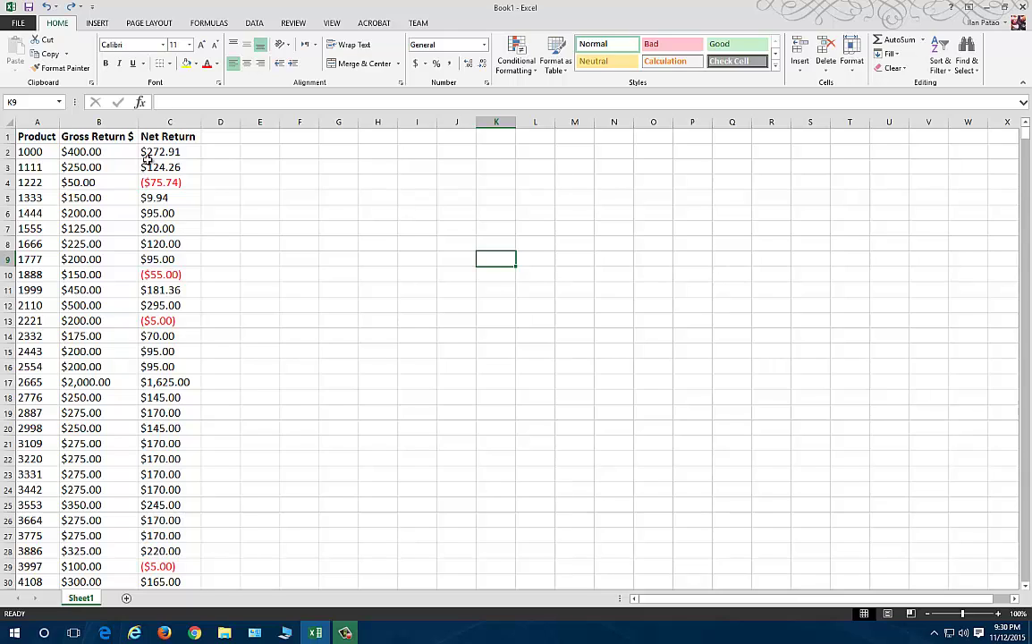
Step: Browse the table's values and try selecting columns A through C, Product and Gross Return $
click(337, 165)
click(243, 178)
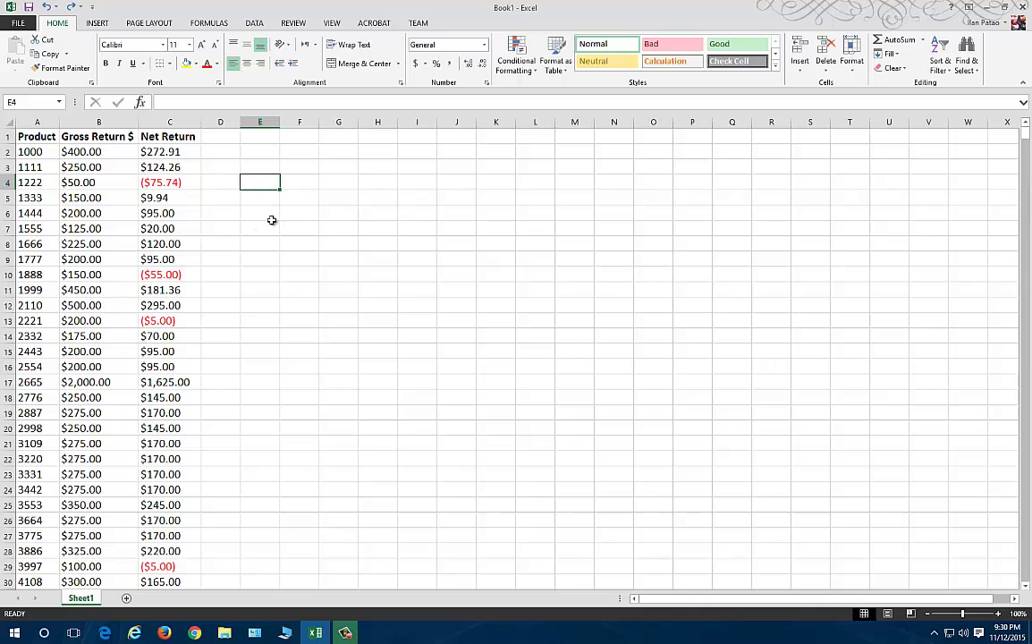
click(121, 228)
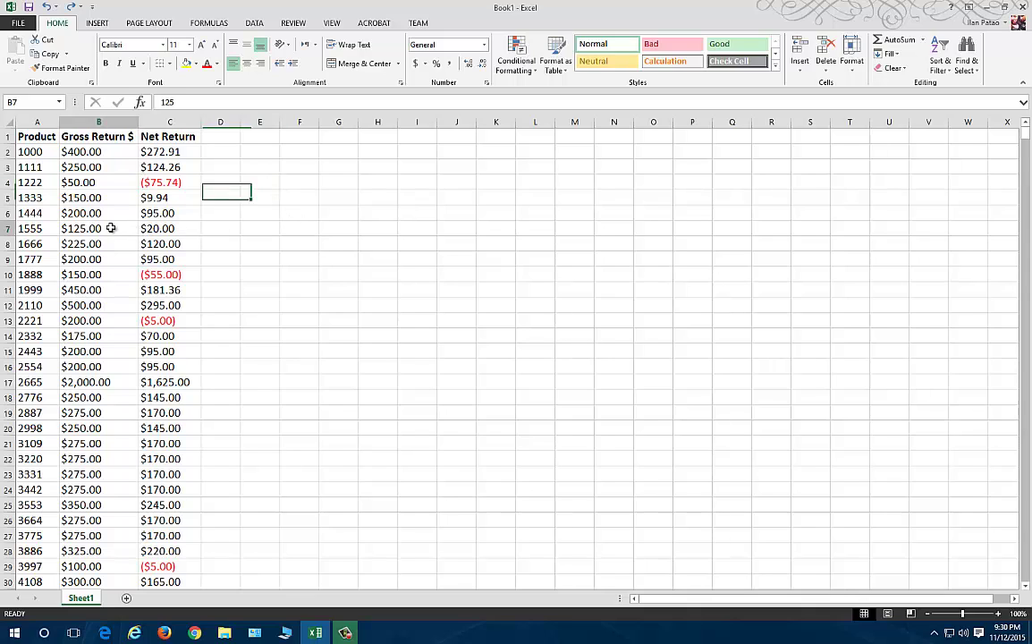
click(85, 290)
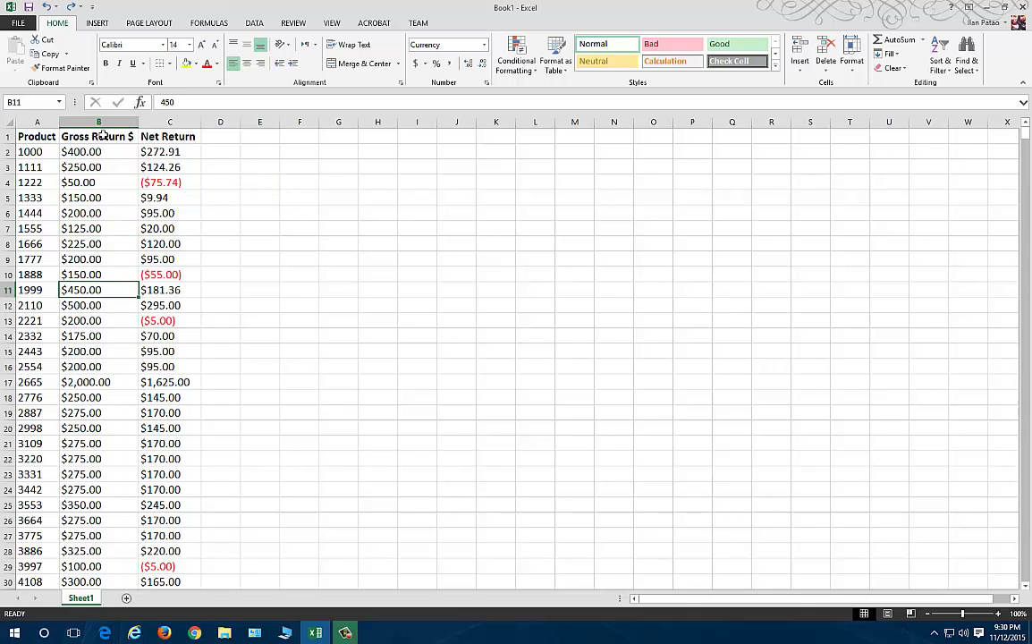
drag(34, 123, 177, 123)
click(147, 290)
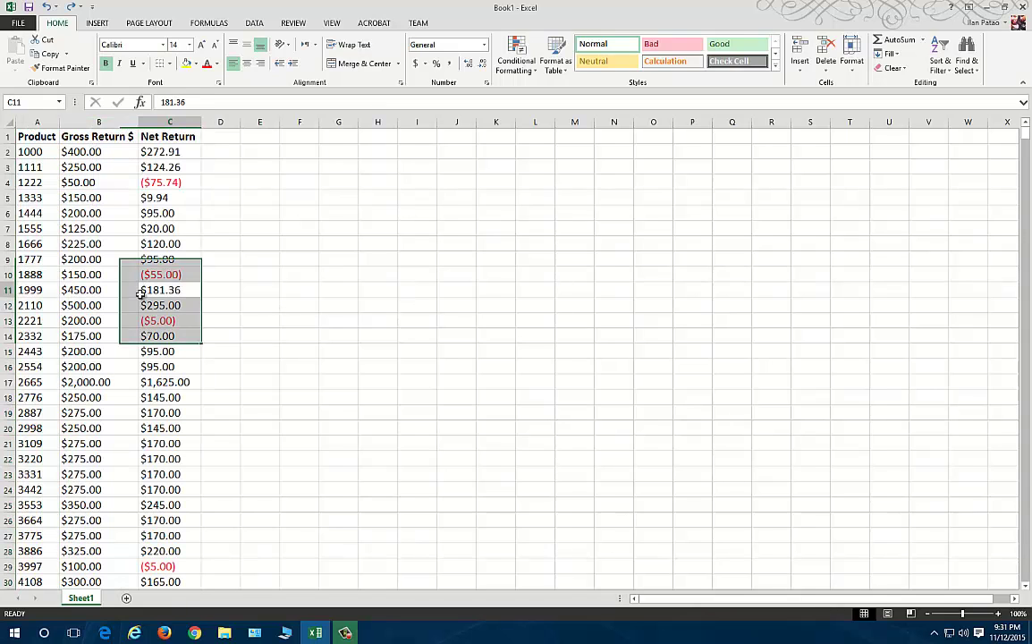
click(36, 122)
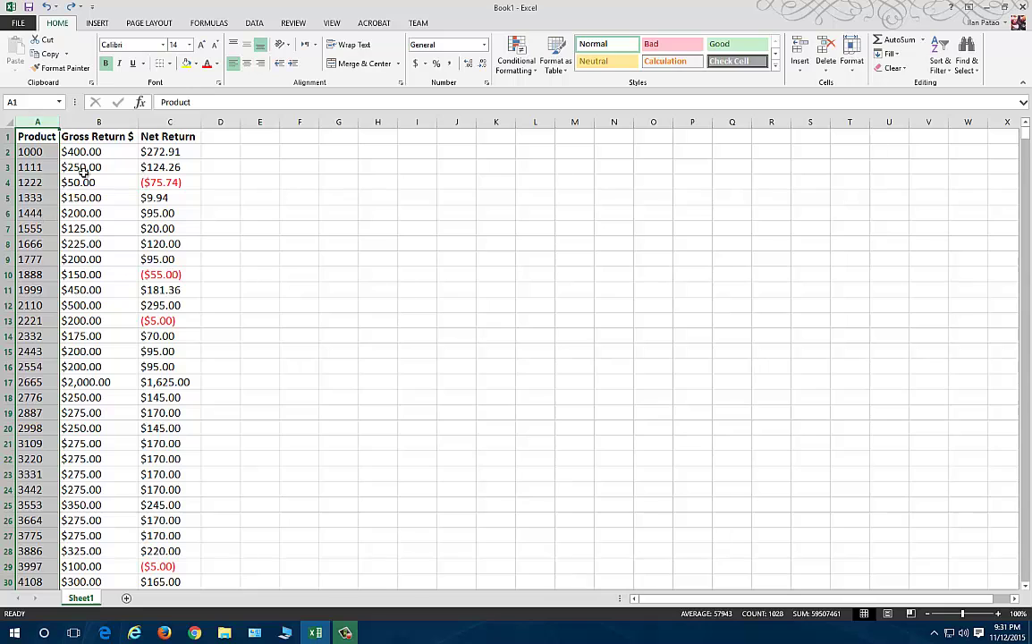
click(98, 122)
Step: Rename the C1 header from 'Net Return' to 'Net Return $'
double_click(179, 136)
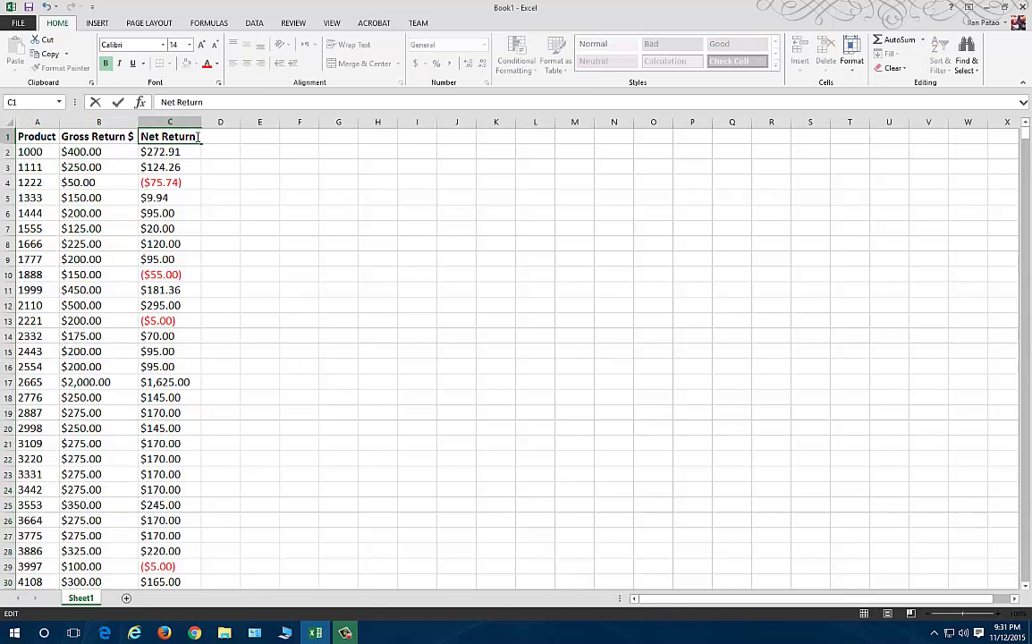
click(255, 212)
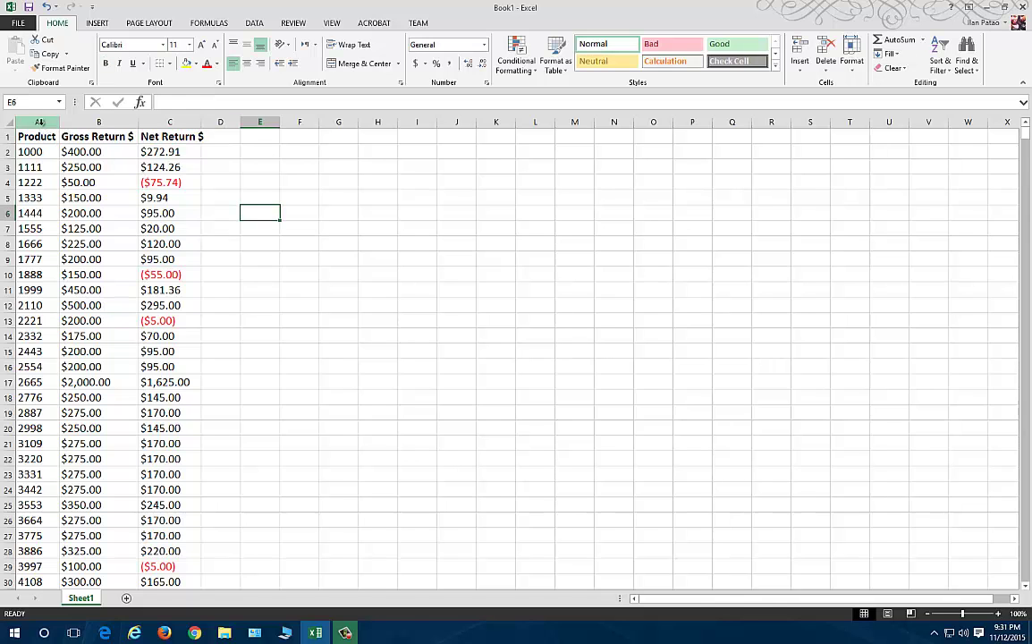
drag(40, 122, 186, 123)
click(148, 305)
click(103, 182)
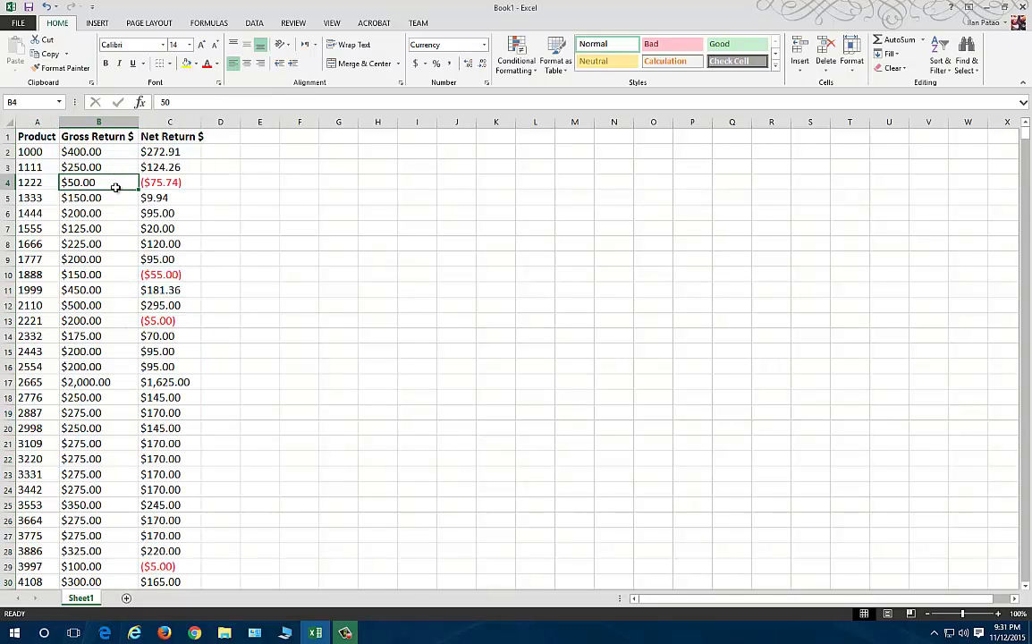
Step: Step through whole-column selections with Ctrl+Space, ending with the Gross Return $ column selected
key(ctrl+Home)
key(ctrl+space)
key(Right)
key(ctrl+space)
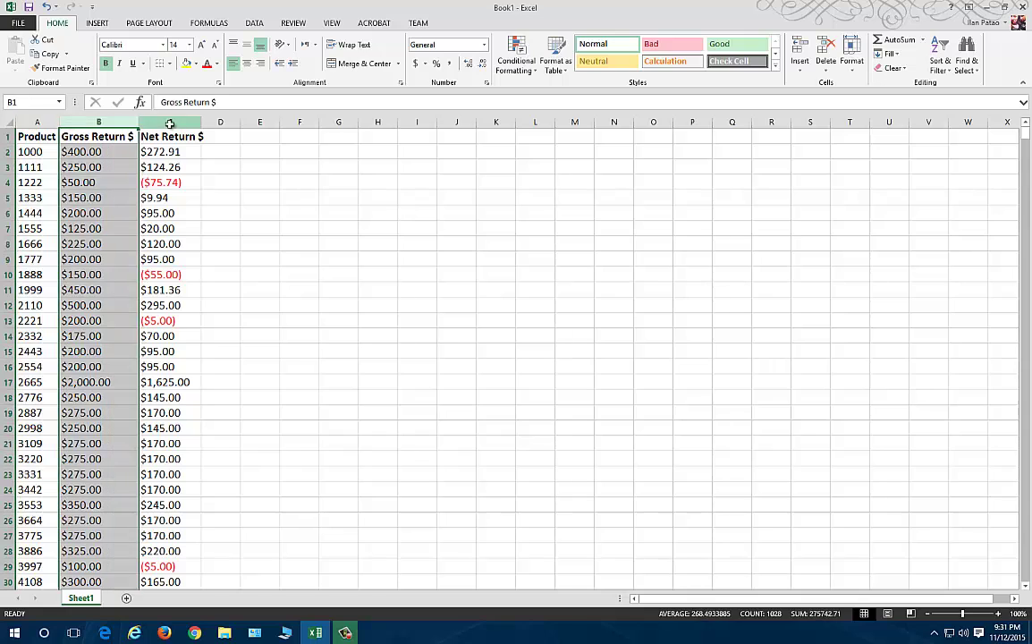
key(Right)
key(ctrl+space)
click(90, 275)
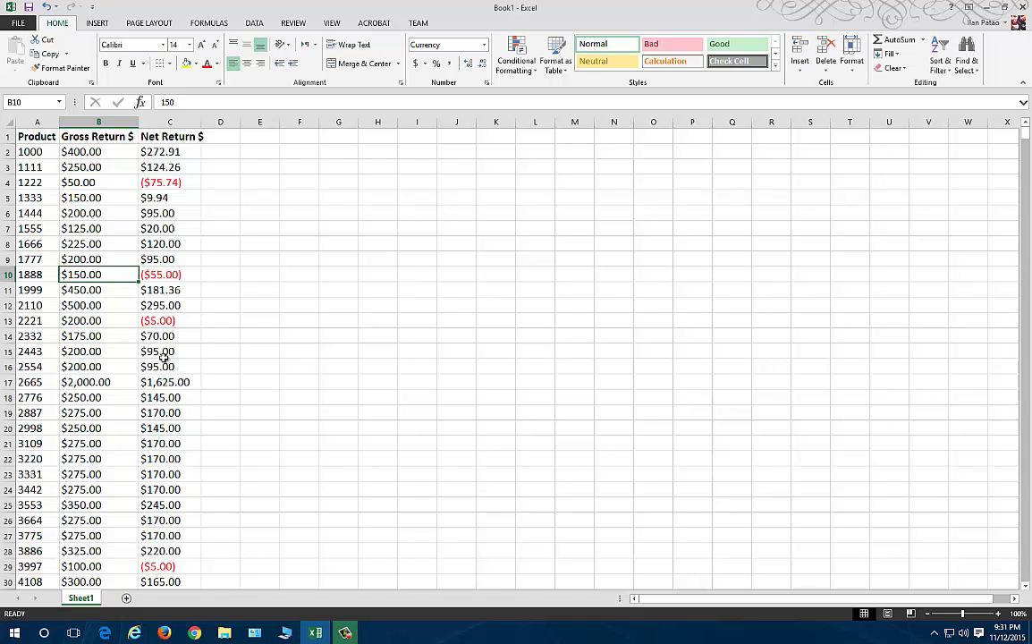
scroll(143, 385, down, 4)
scroll(143, 385, up, 4)
click(98, 121)
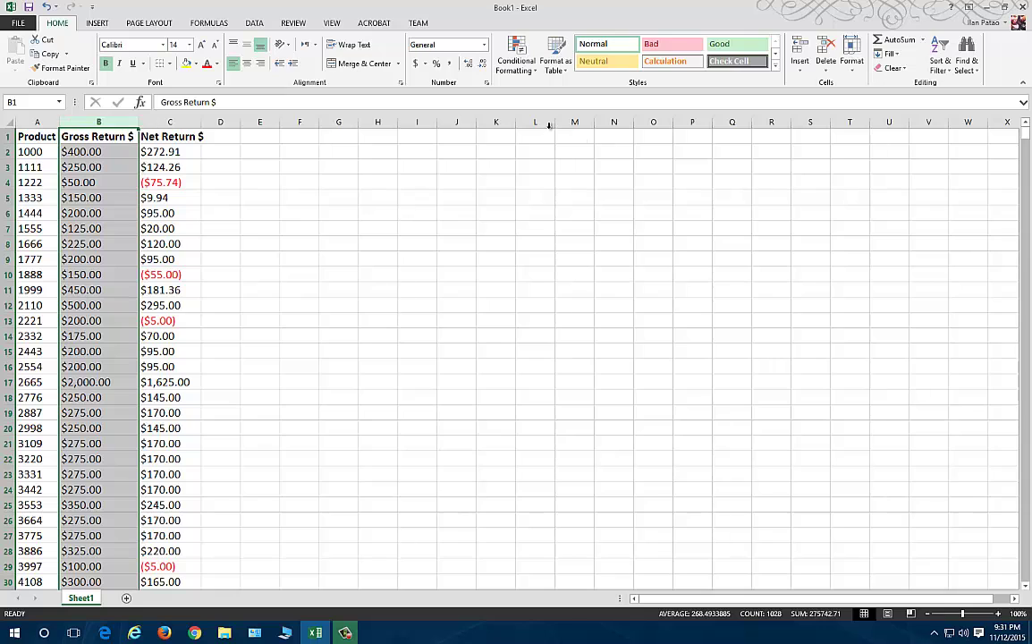
Step: Add a Greater Than 100 highlight rule with Light Red Fill and Dark Red Text to column B
click(519, 59)
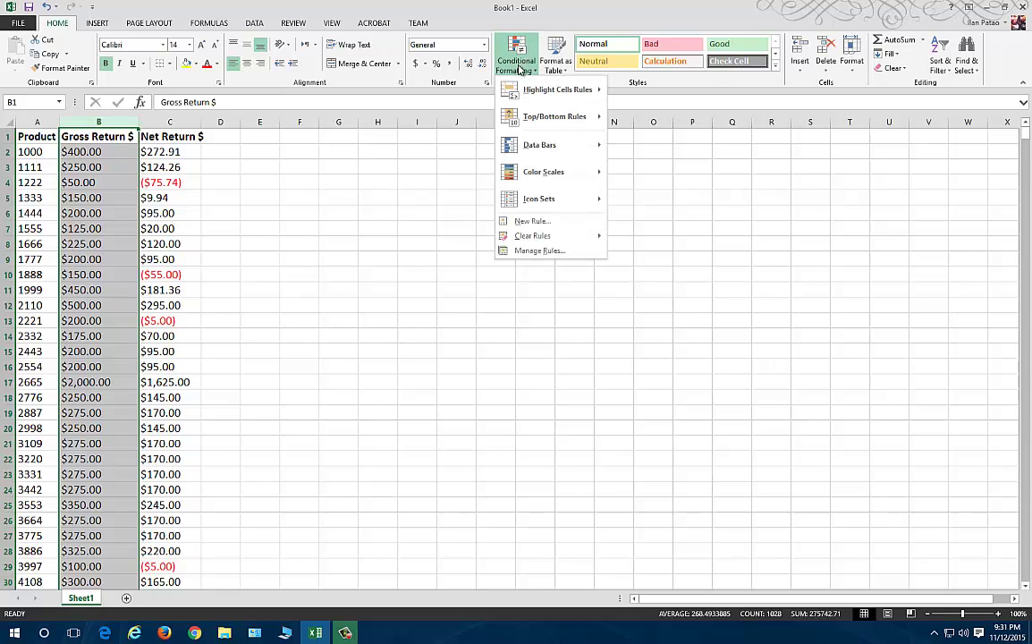
mouse_move(532, 89)
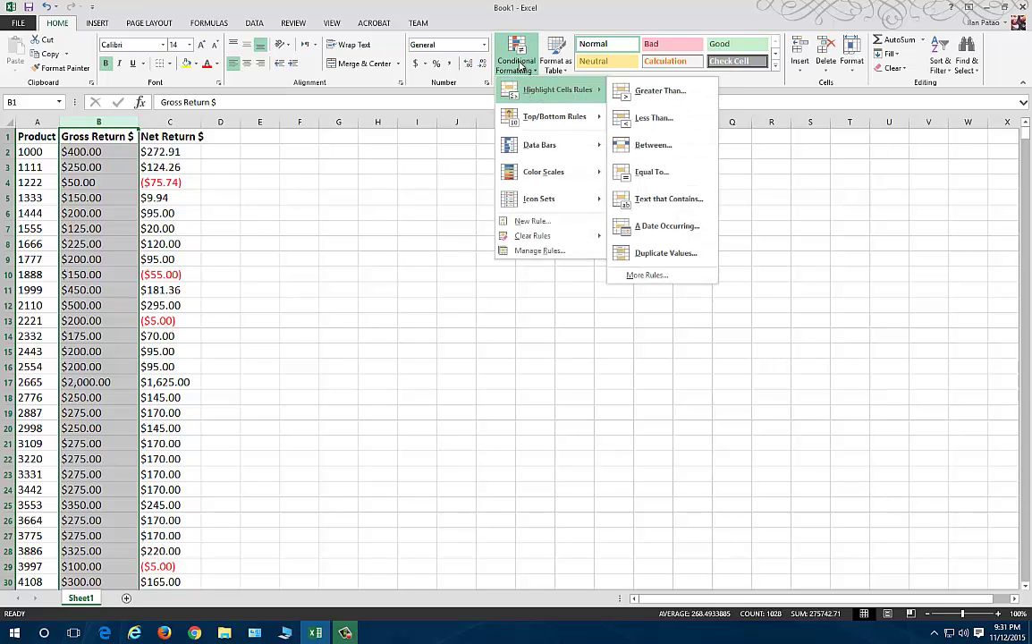
click(655, 90)
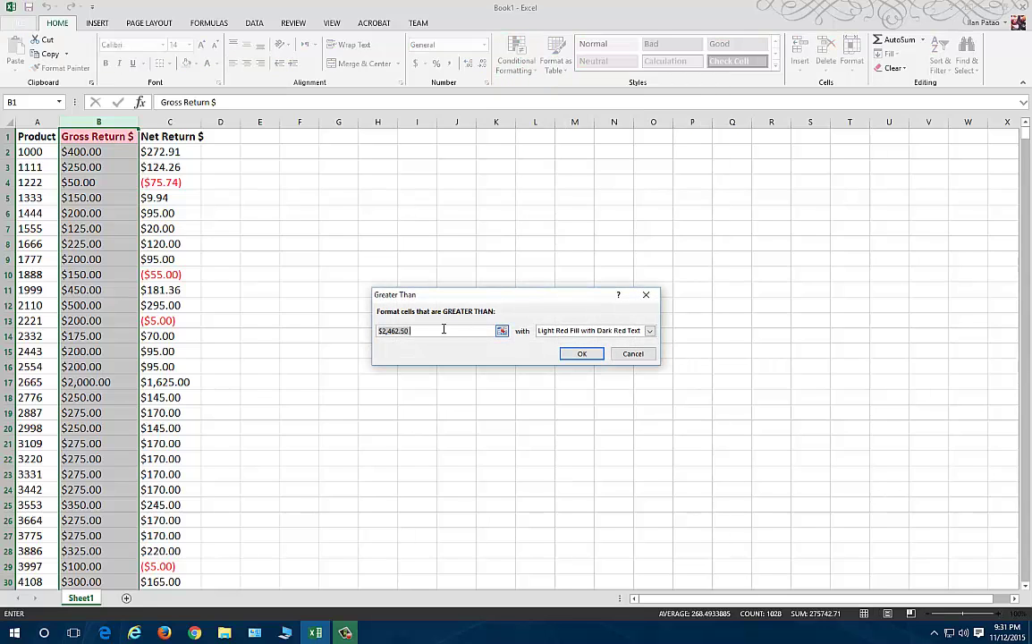
text(100)
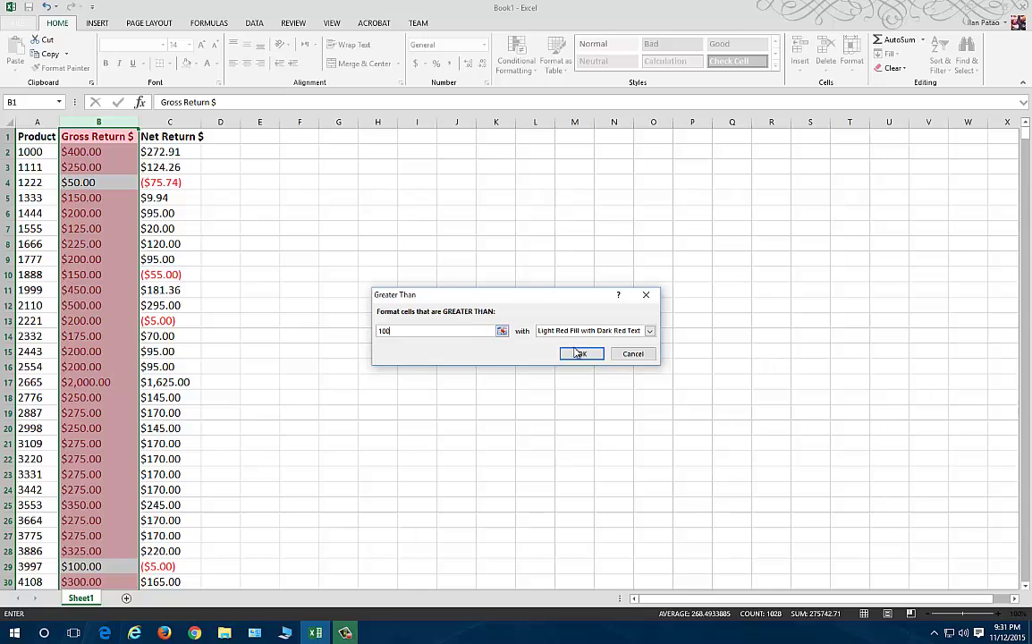
click(582, 353)
Step: Scroll through the highlighted results, checking cells B7 and B37, then reselect column B
click(82, 228)
scroll(81, 228, down, 7)
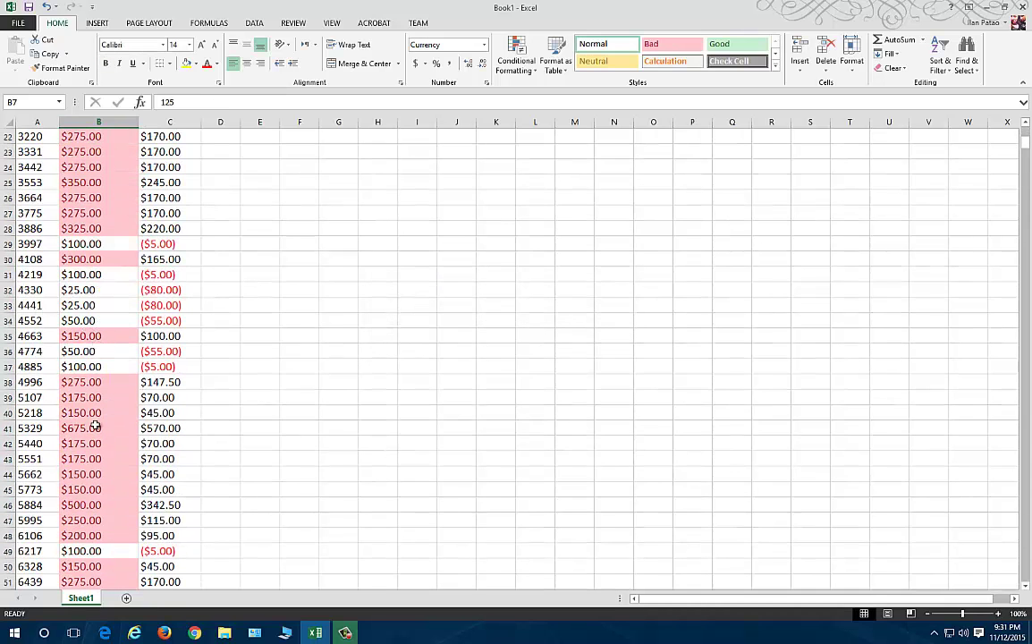
scroll(95, 385, up, 7)
scroll(96, 444, down, 4)
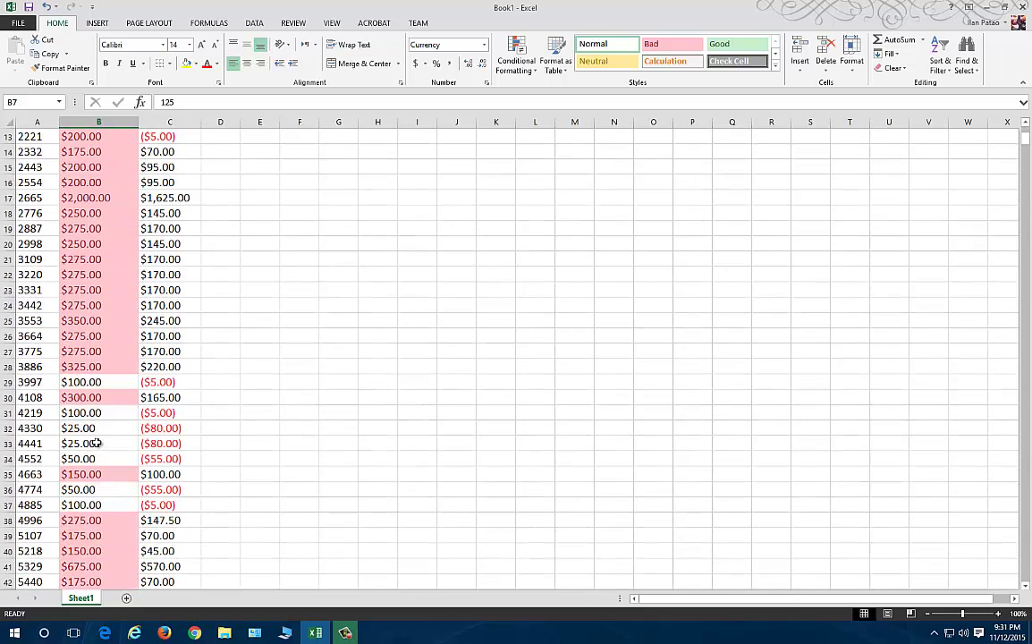
click(96, 505)
scroll(104, 514, down, 11)
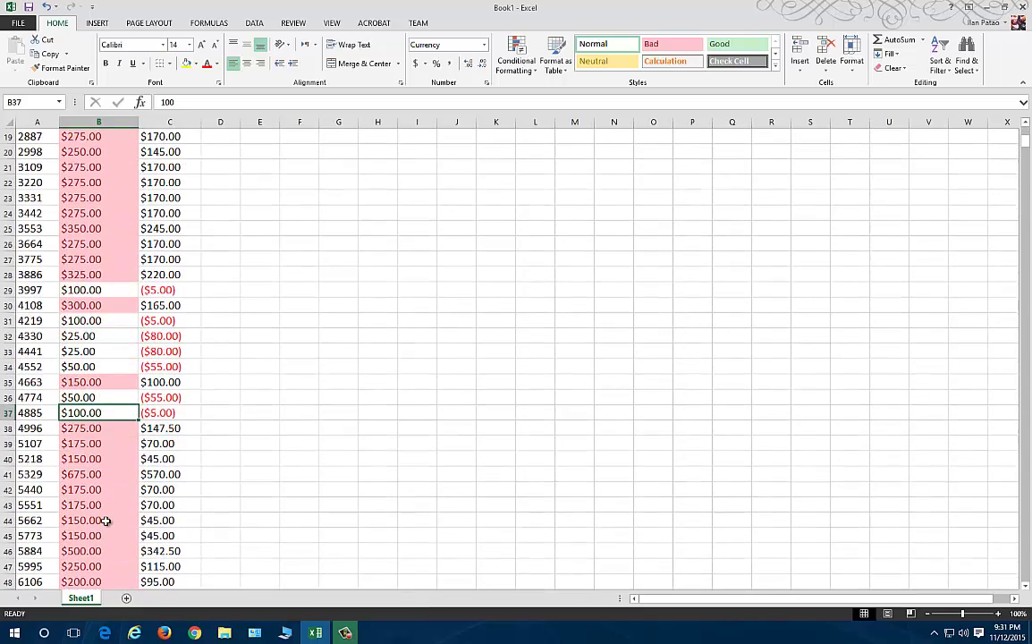
scroll(106, 520, up, 11)
scroll(104, 519, up, 4)
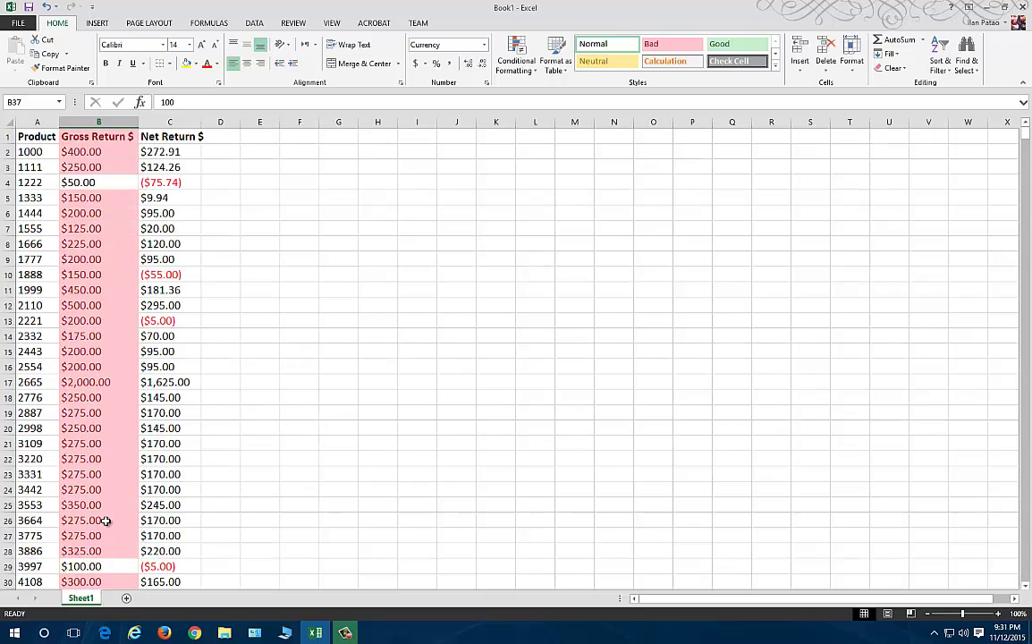
click(100, 122)
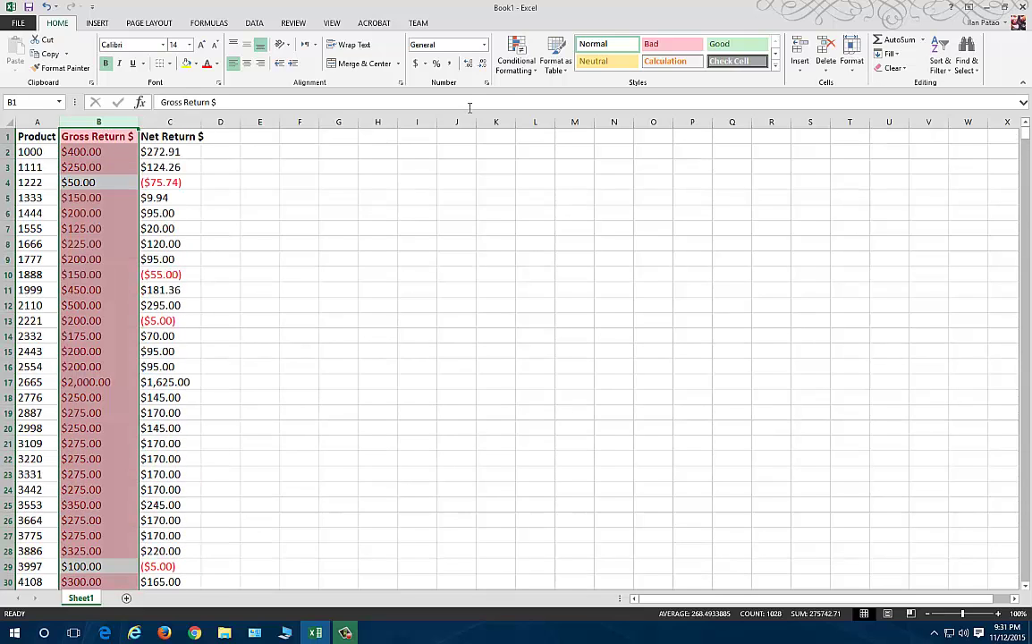
Step: Clear all conditional formatting rules from the entire sheet
click(516, 56)
mouse_move(553, 236)
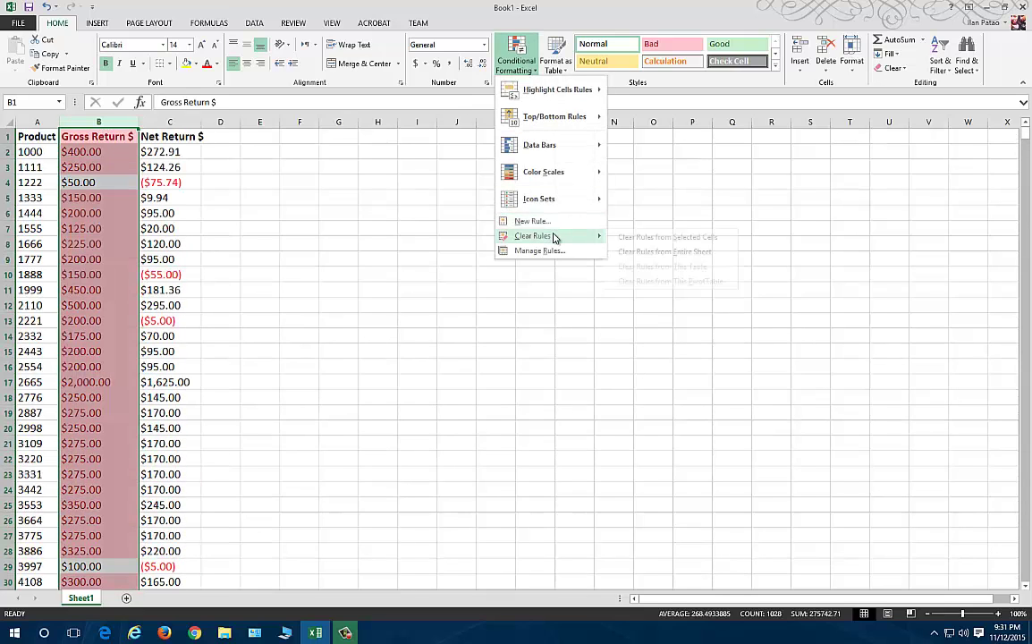
click(684, 252)
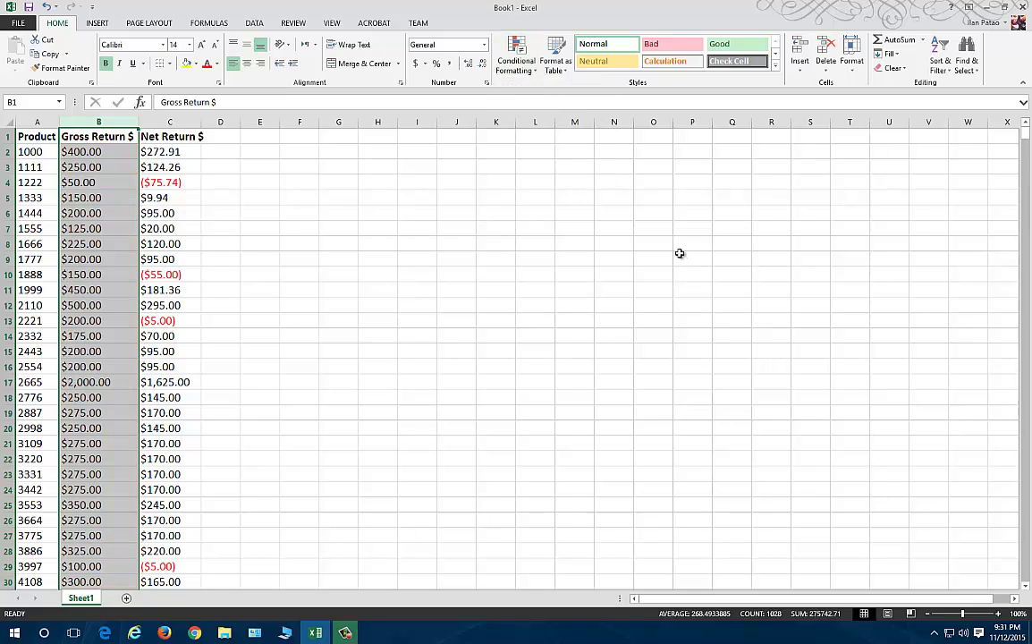
Step: Bring up the Conditional Formatting Icon Sets gallery with its Directional, Shapes, Indicators and Ratings choices
click(517, 61)
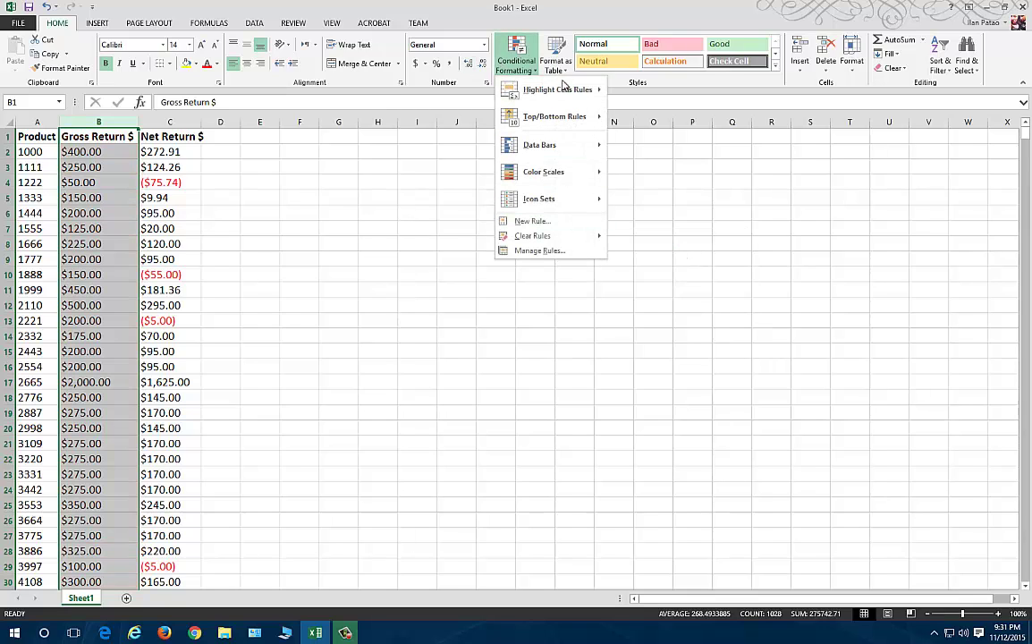
mouse_move(563, 88)
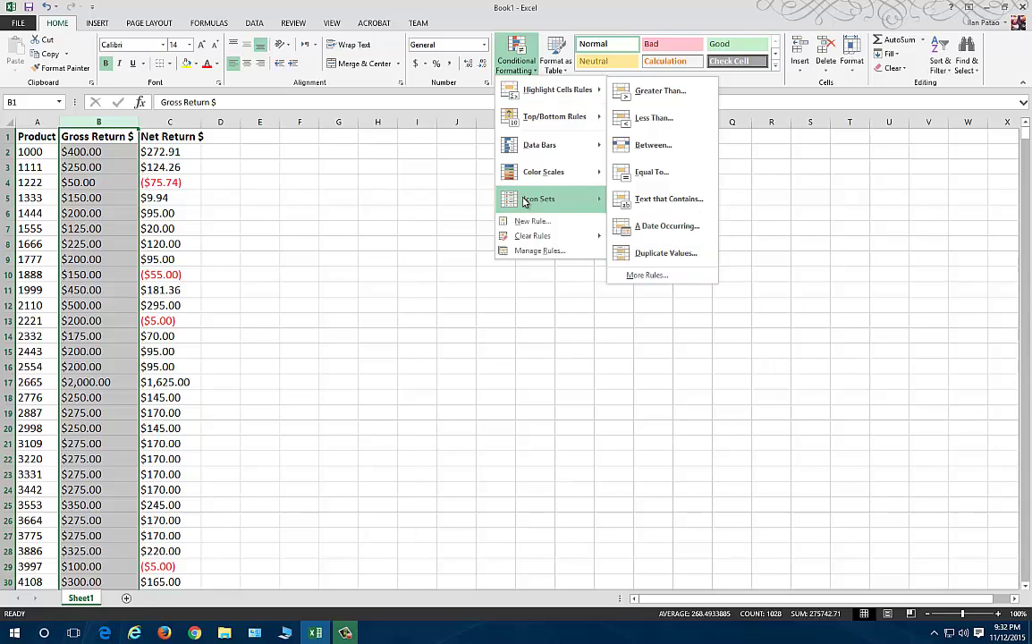
mouse_move(525, 202)
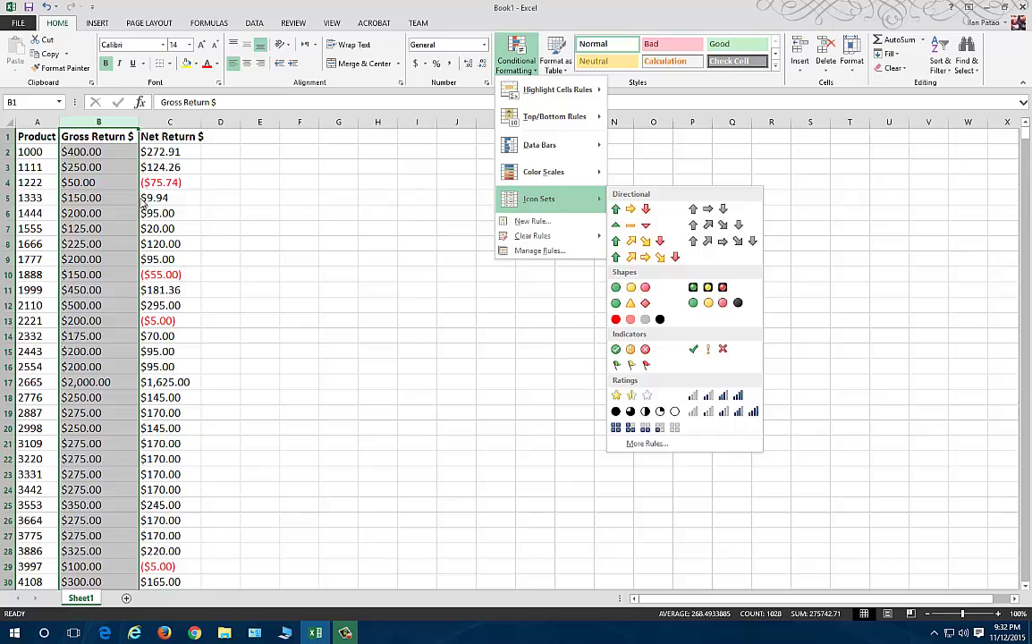
Step: Reselect column B and apply the 3 Traffic Lights circle icon set to it
click(114, 181)
click(97, 120)
mouse_move(96, 120)
mouse_down()
mouse_move(85, 116)
mouse_move(156, 117)
mouse_move(40, 117)
mouse_move(94, 118)
mouse_up()
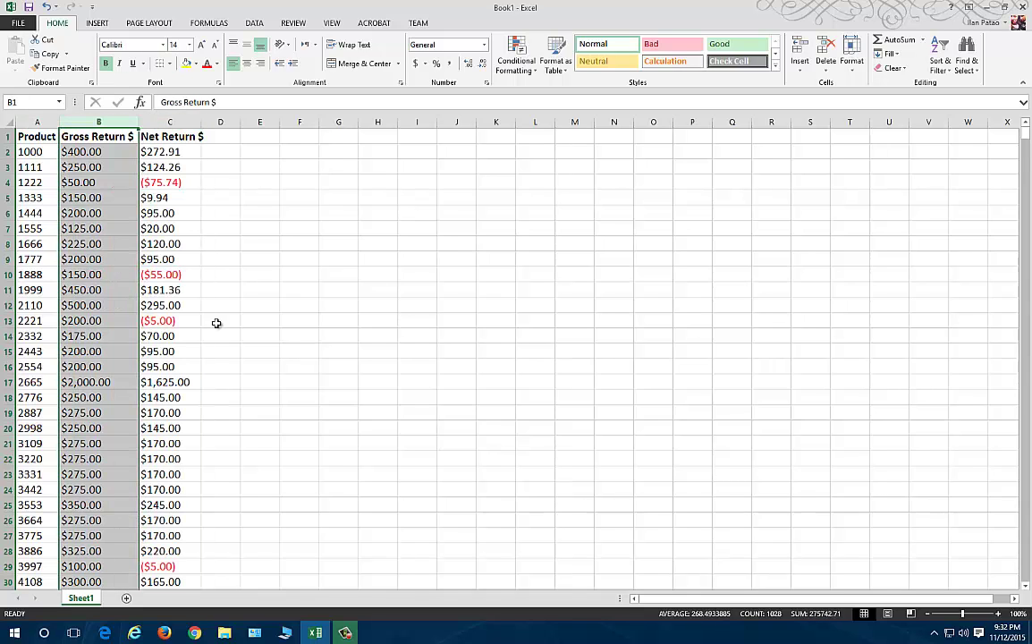
drag(87, 121, 86, 121)
click(502, 70)
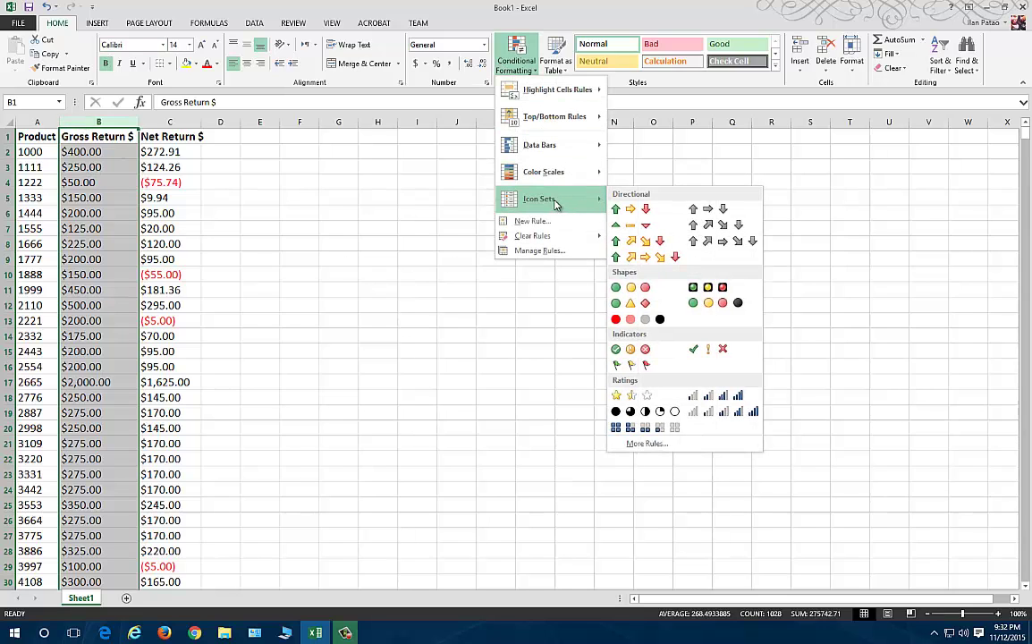
click(646, 292)
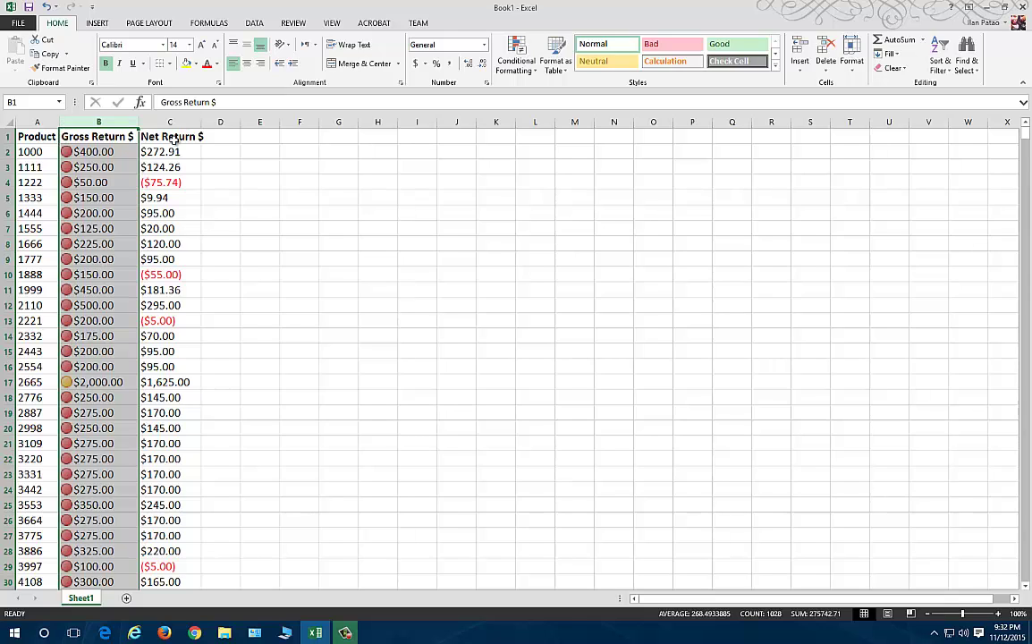
click(528, 60)
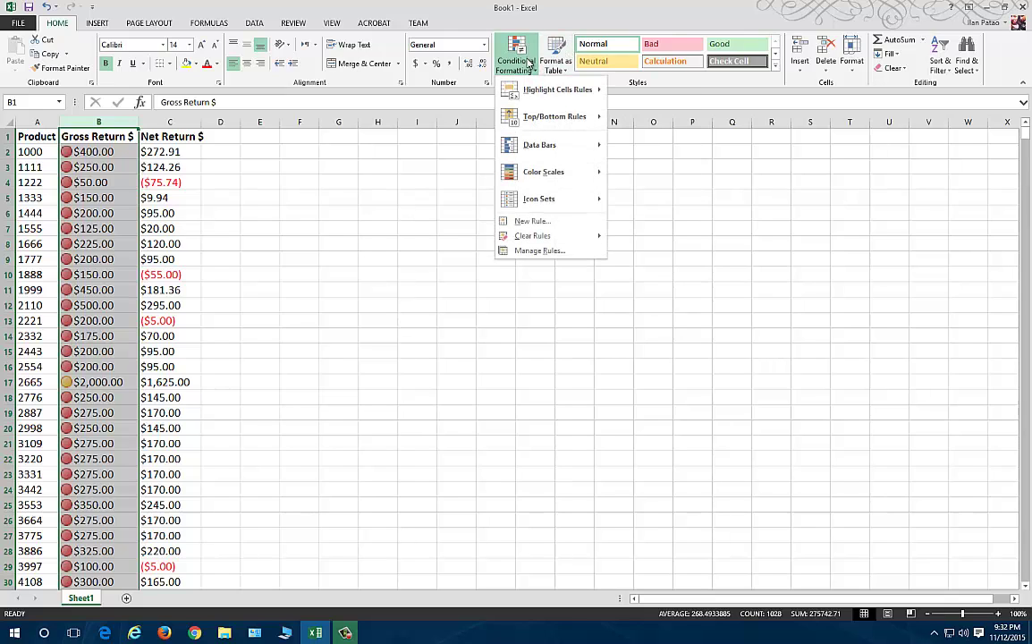
Step: In the Conditional Formatting Rules Manager, open the Icon Set rule in Edit Formatting Rule
click(555, 251)
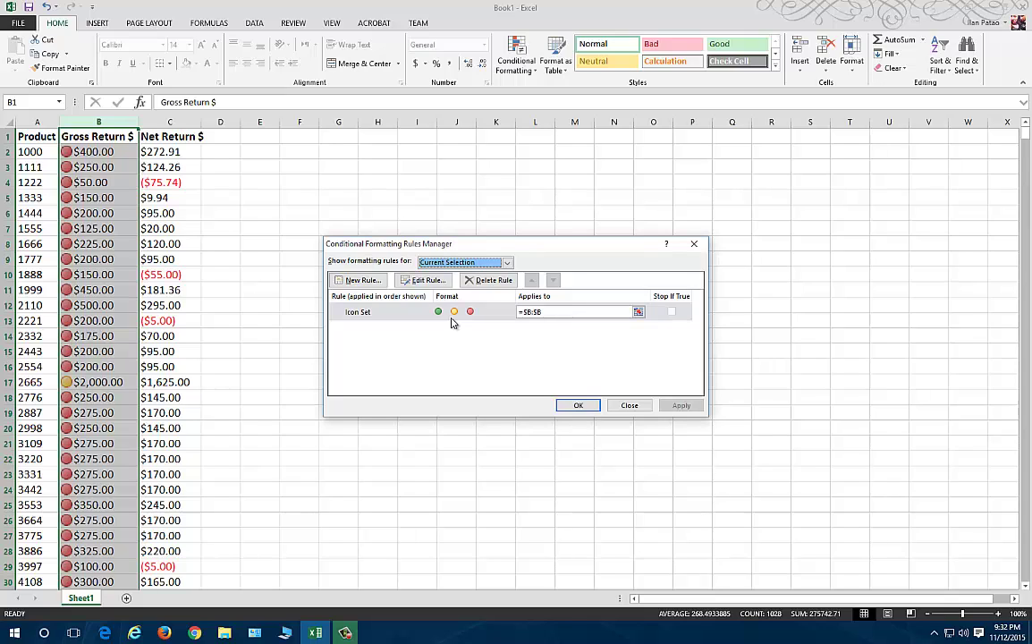
click(451, 315)
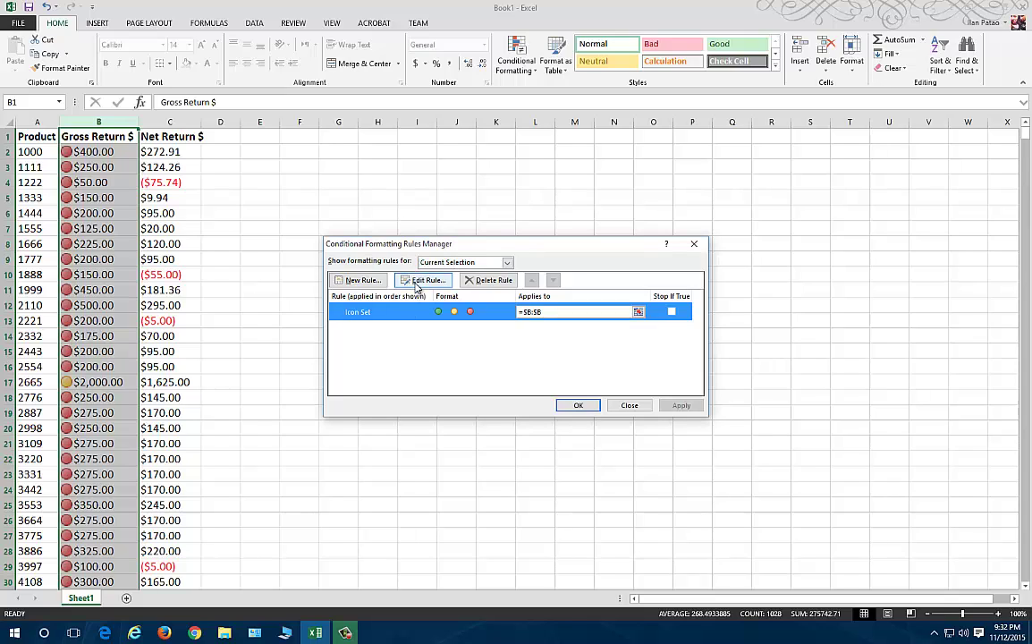
click(422, 281)
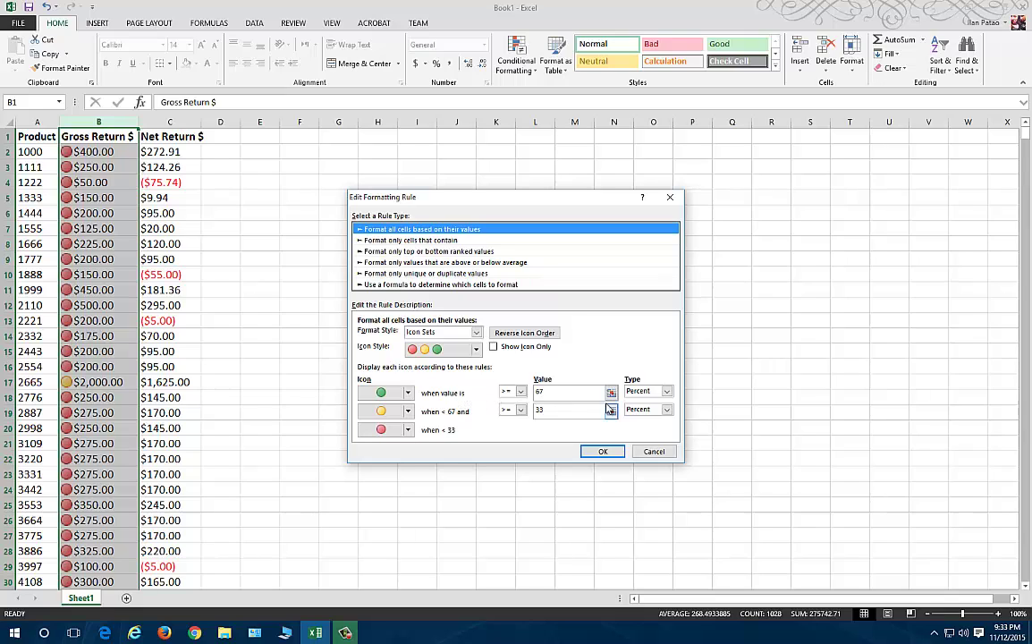
Step: Switch both icon threshold types from Percent to Number
click(653, 392)
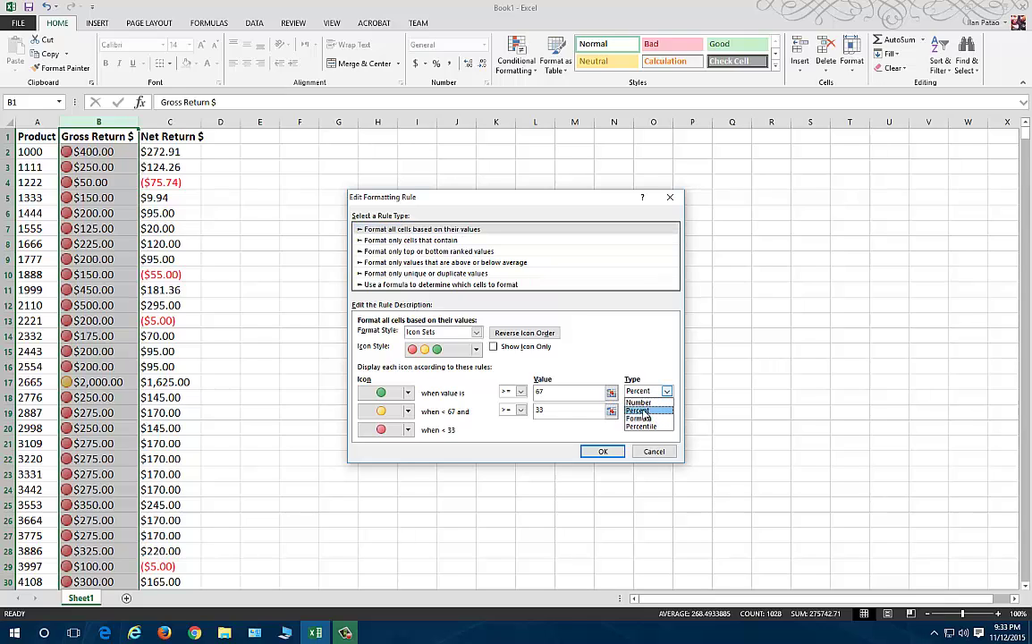
click(639, 402)
click(653, 410)
click(640, 420)
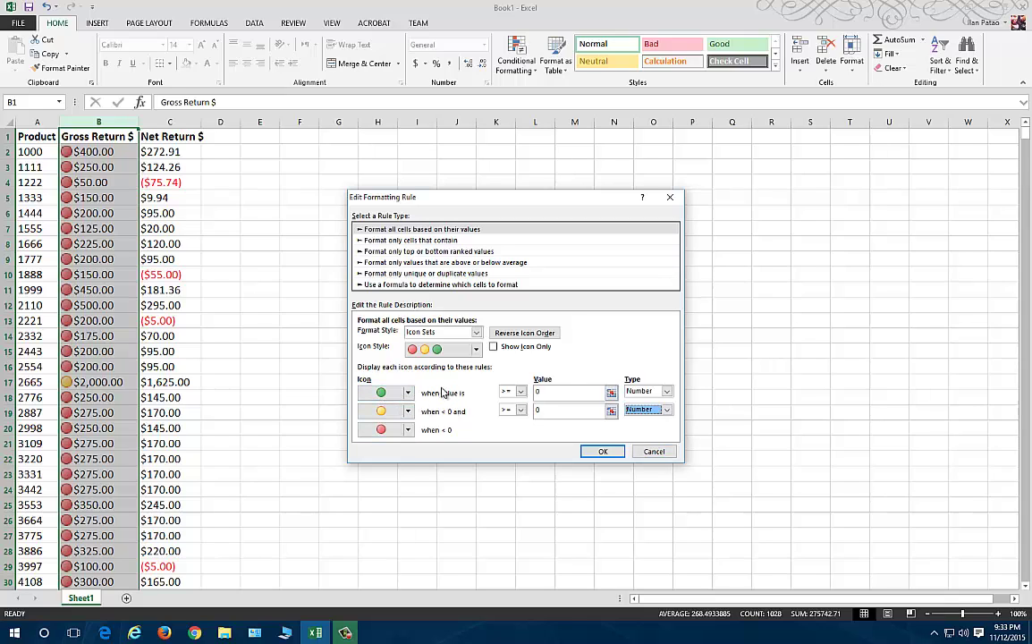
Step: Change the icon style to 3 coloured arrows after trying 3 Symbols (Circled), keeping the yellow middle arrow
click(476, 349)
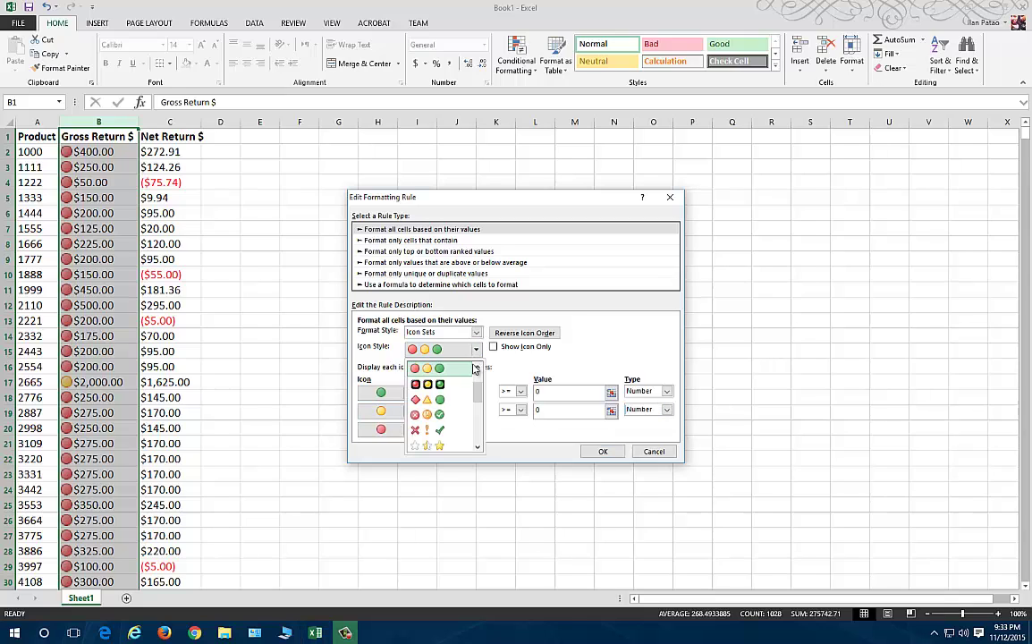
click(438, 415)
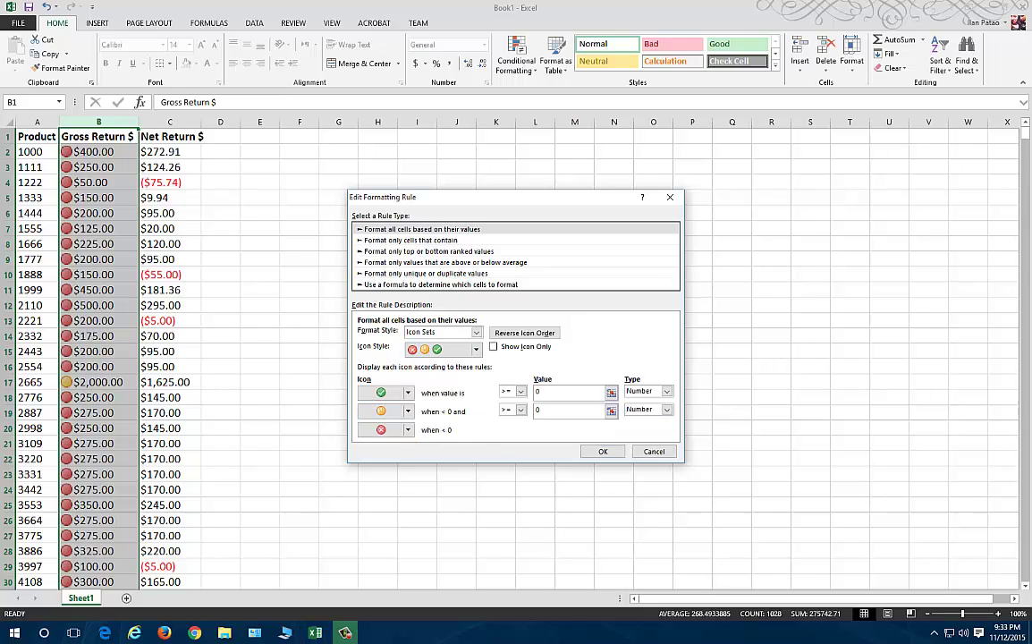
click(476, 350)
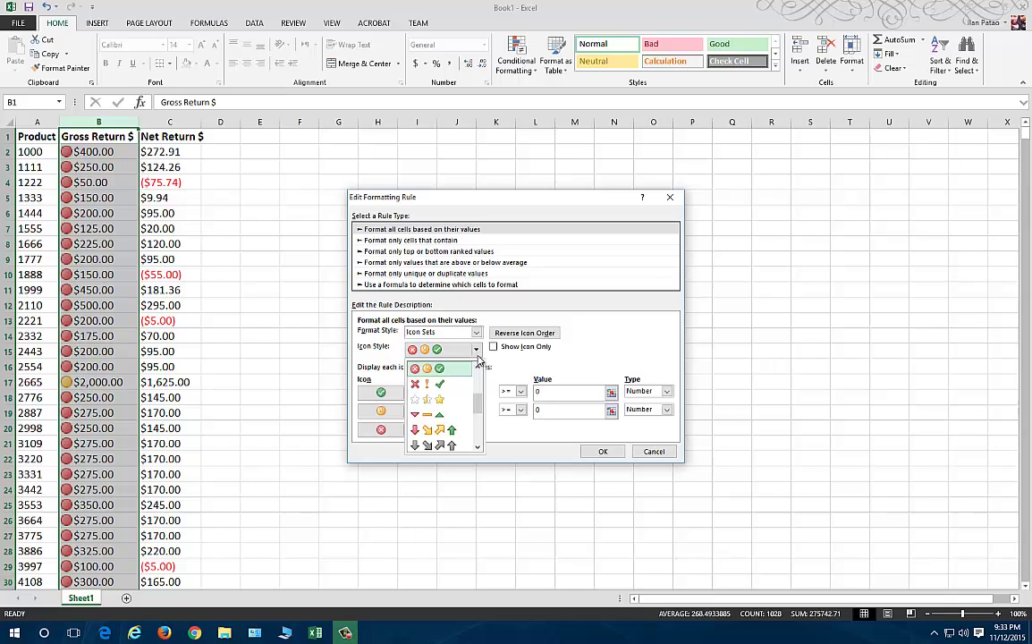
drag(478, 374, 478, 427)
scroll(454, 425, up, 5)
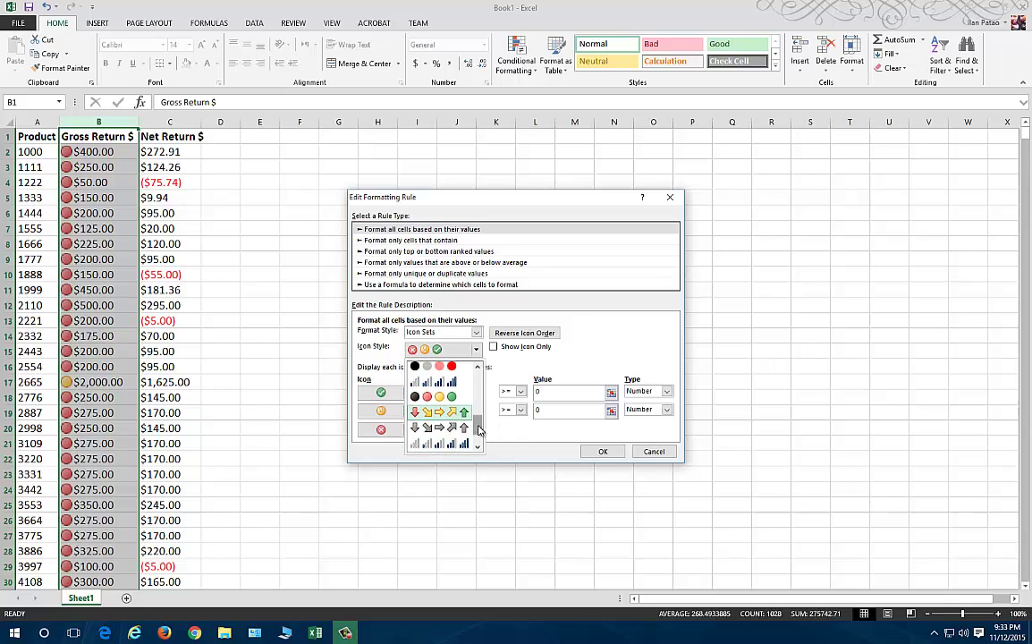
scroll(441, 394, up, 3)
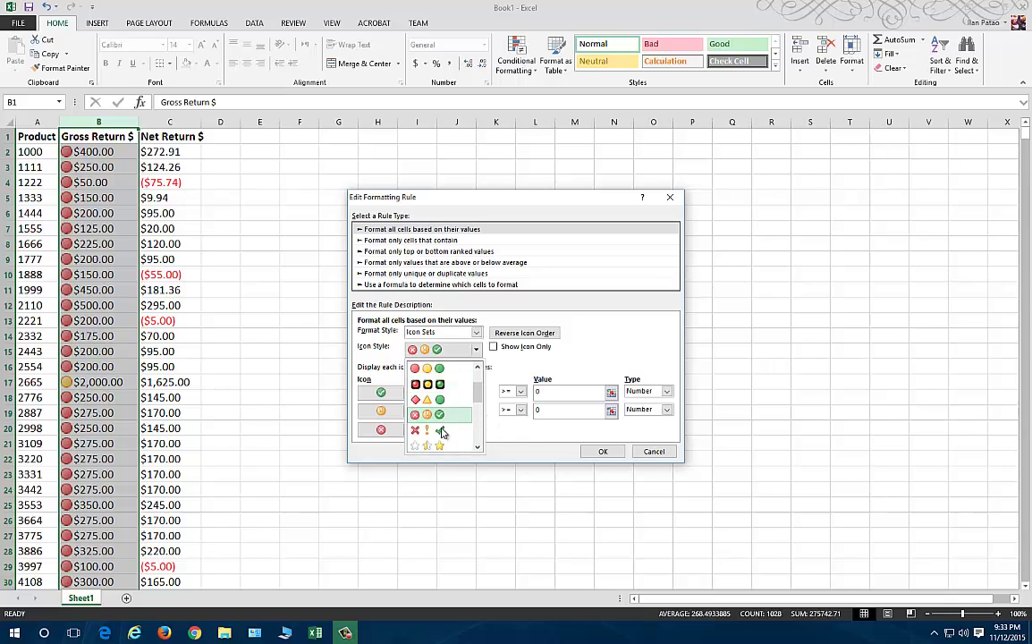
scroll(439, 420, up, 2)
click(428, 369)
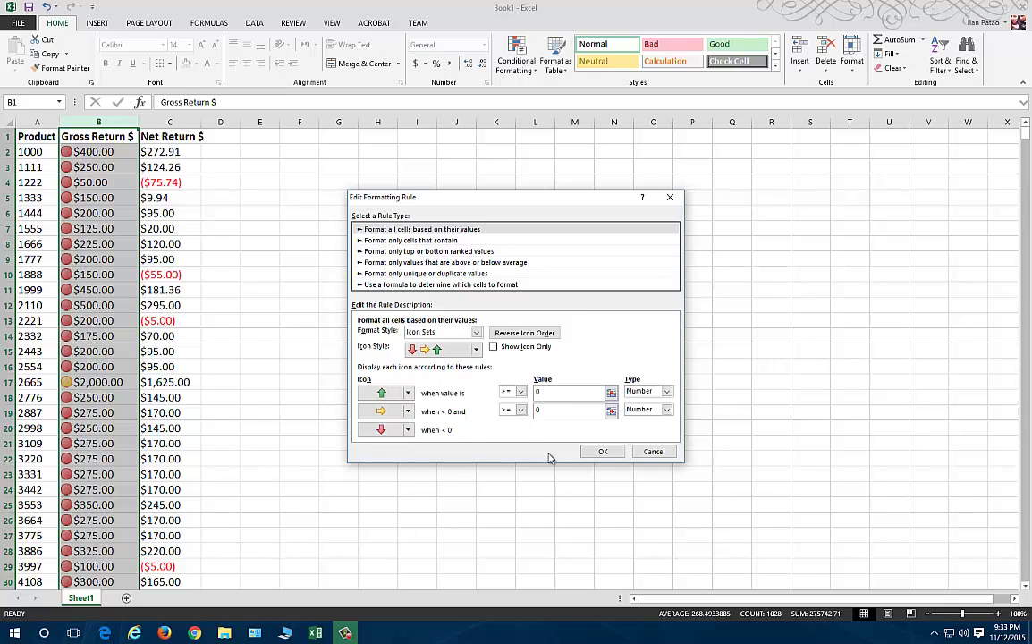
click(408, 412)
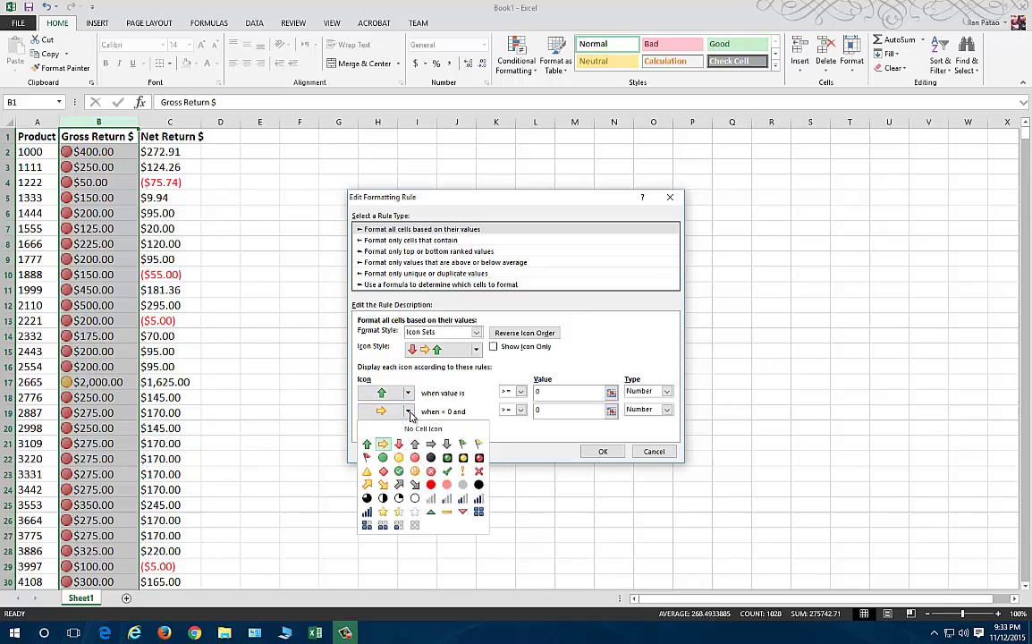
click(408, 413)
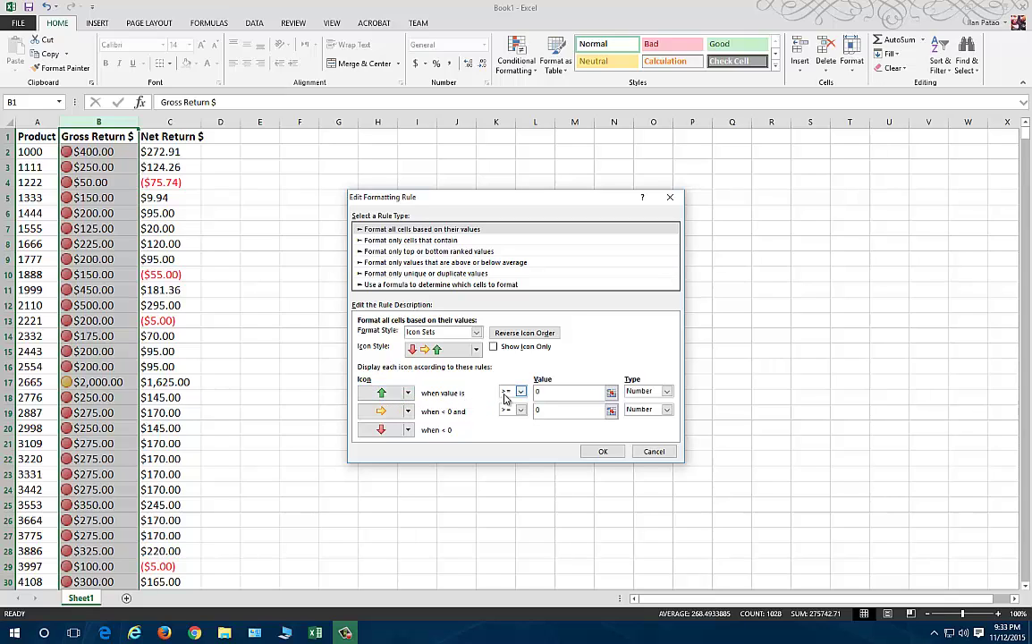
Step: Set the green arrow threshold to 1000 and the yellow arrow threshold to 500
click(549, 392)
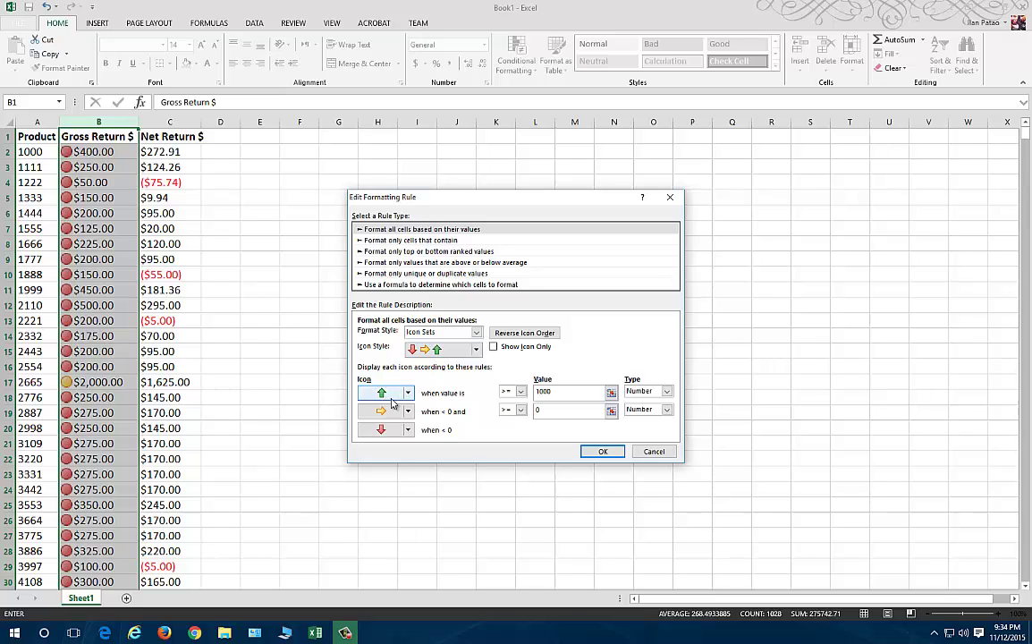
click(580, 412)
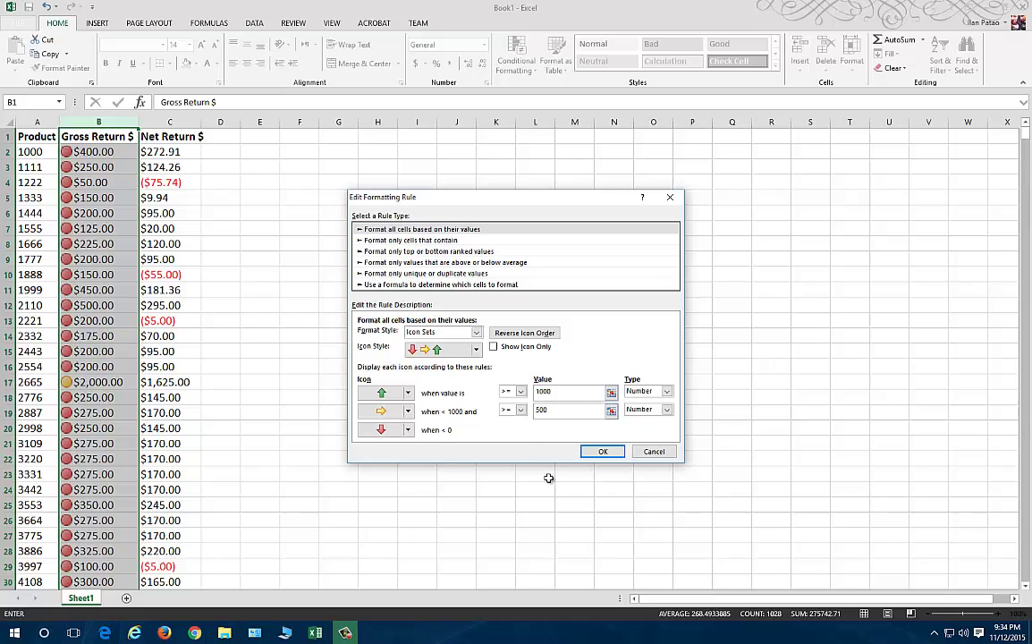
click(556, 413)
Step: Confirm the edited arrow rule and apply it from the Rules Manager
click(603, 451)
click(680, 406)
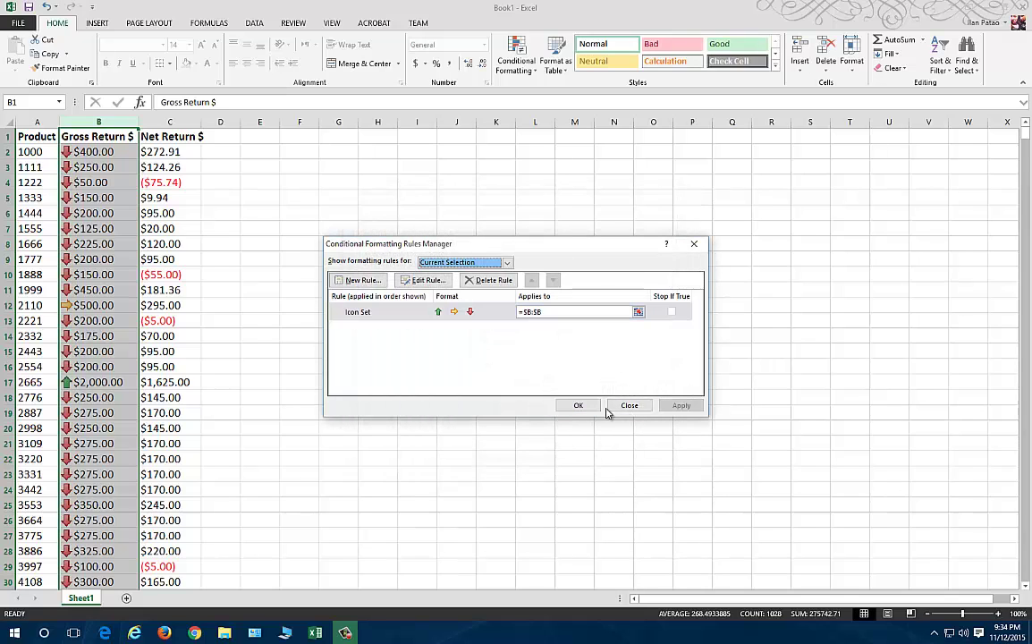
click(577, 406)
Step: Scroll down the Gross Return $ column from B2 to review the red, yellow and green arrows
click(99, 337)
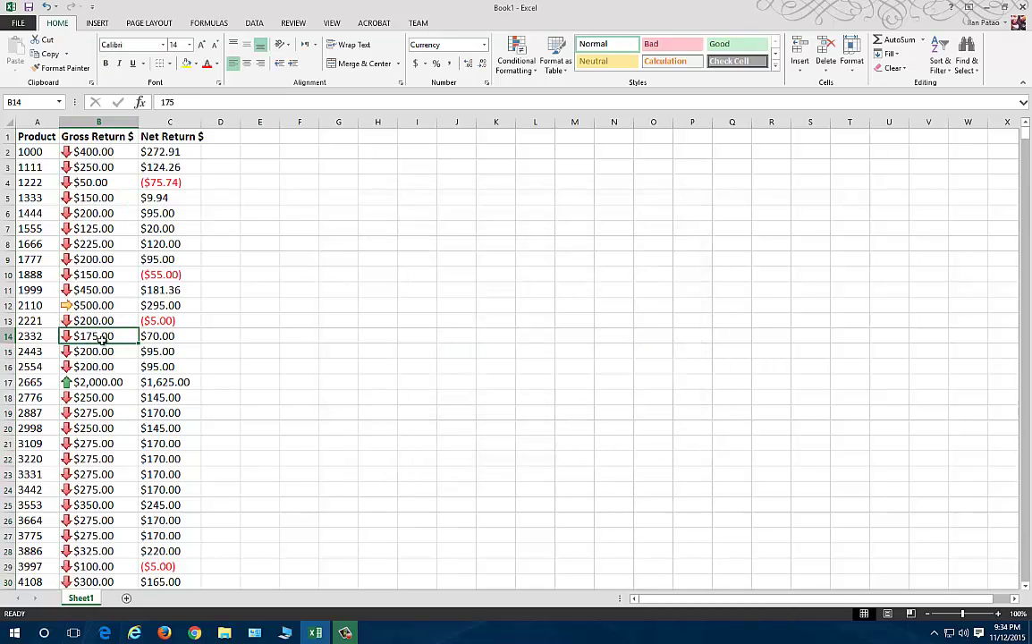
click(85, 153)
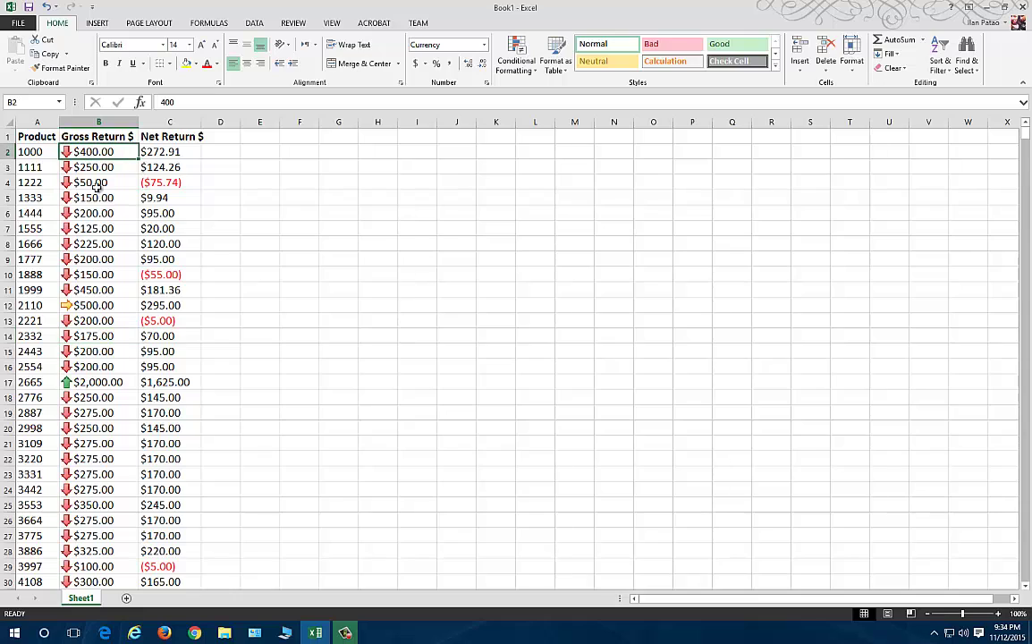
scroll(93, 404, down, 5)
scroll(93, 404, up, 5)
scroll(86, 270, down, 11)
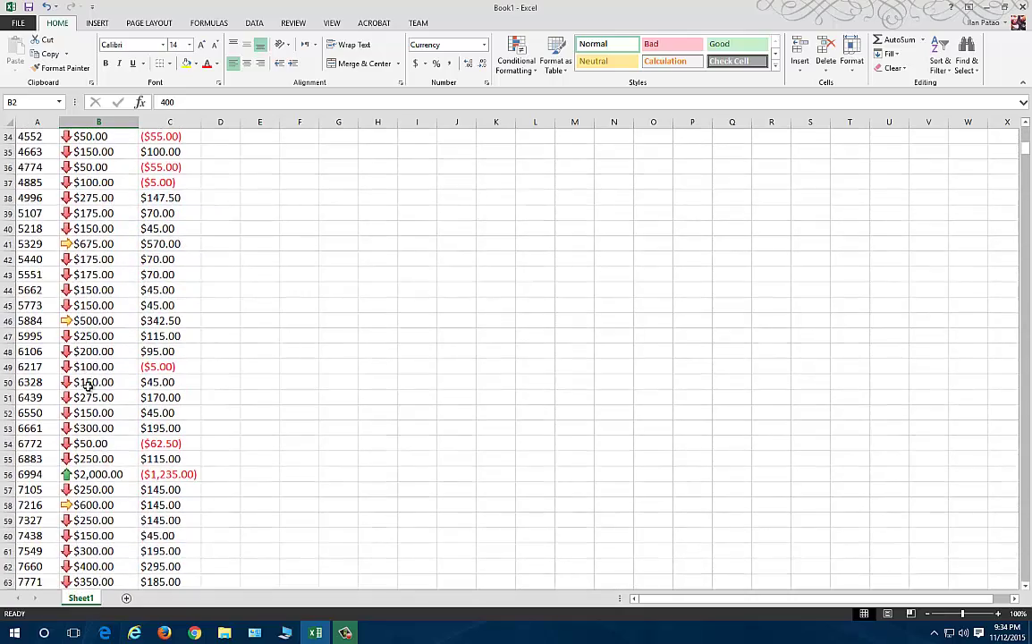
scroll(87, 375, down, 3)
scroll(89, 400, down, 4)
scroll(132, 439, down, 14)
scroll(130, 444, down, 20)
scroll(130, 444, down, 20)
scroll(130, 444, down, 8)
scroll(130, 444, up, 20)
scroll(129, 443, up, 20)
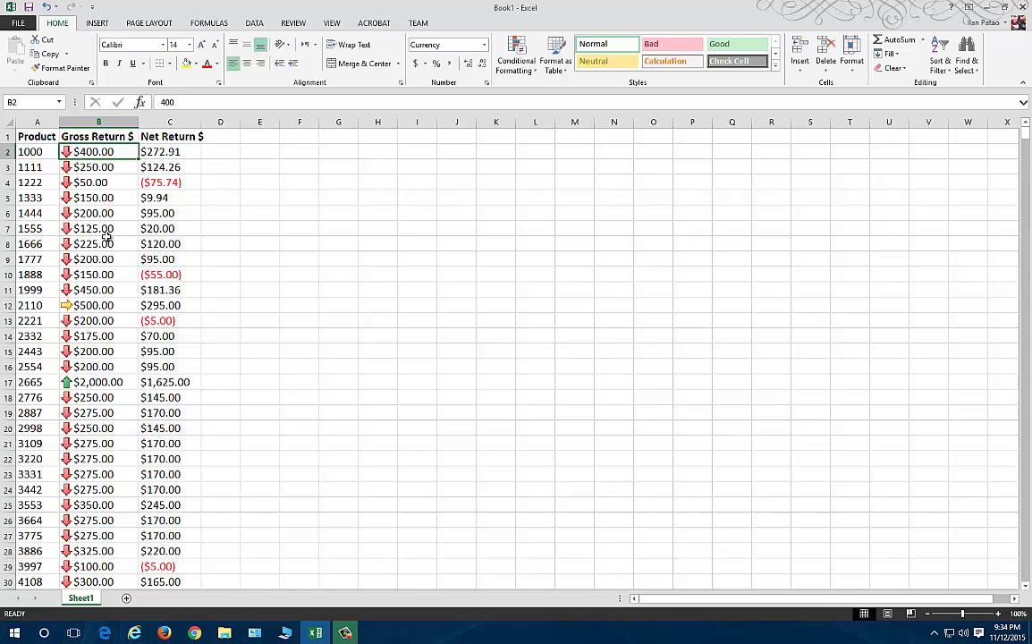
Step: Select B2:B11, then check the yellow-arrow $500.00 in B12 and green-arrow $2,000.00 in B17
drag(93, 153, 87, 291)
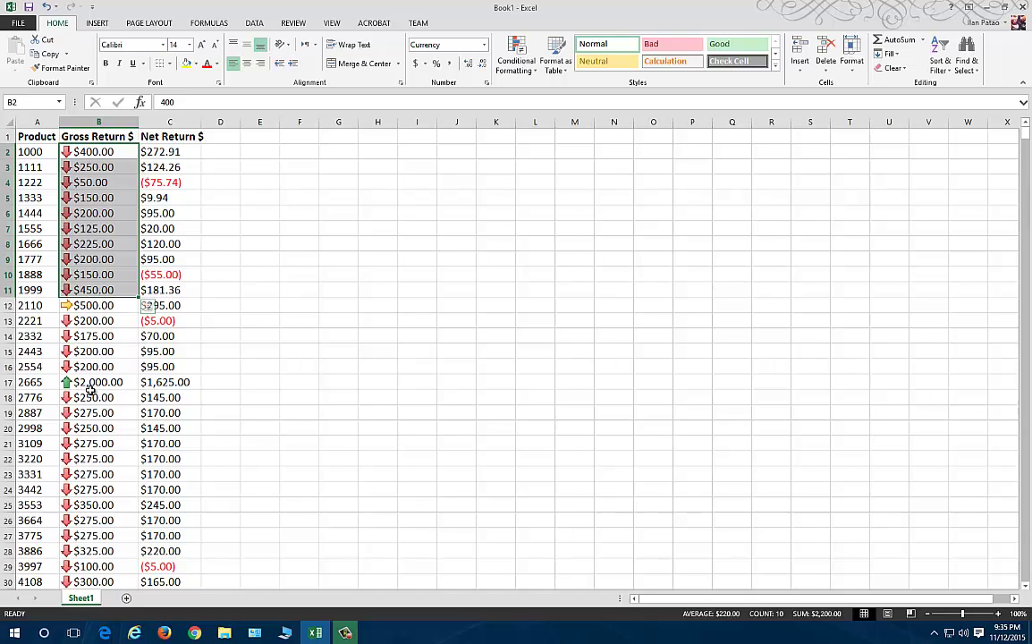
click(94, 305)
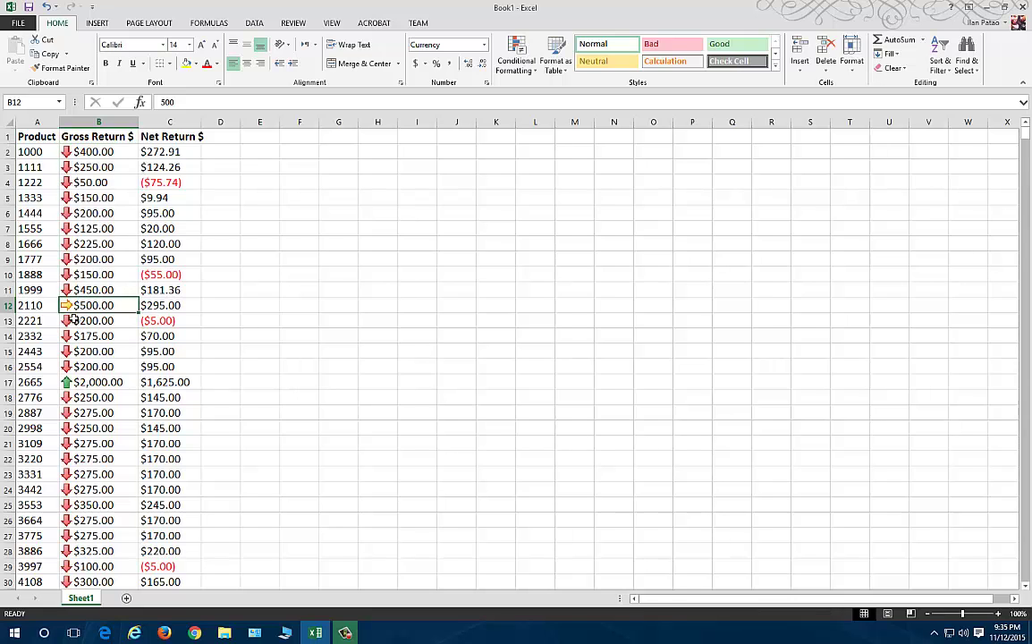
scroll(96, 414, down, 1)
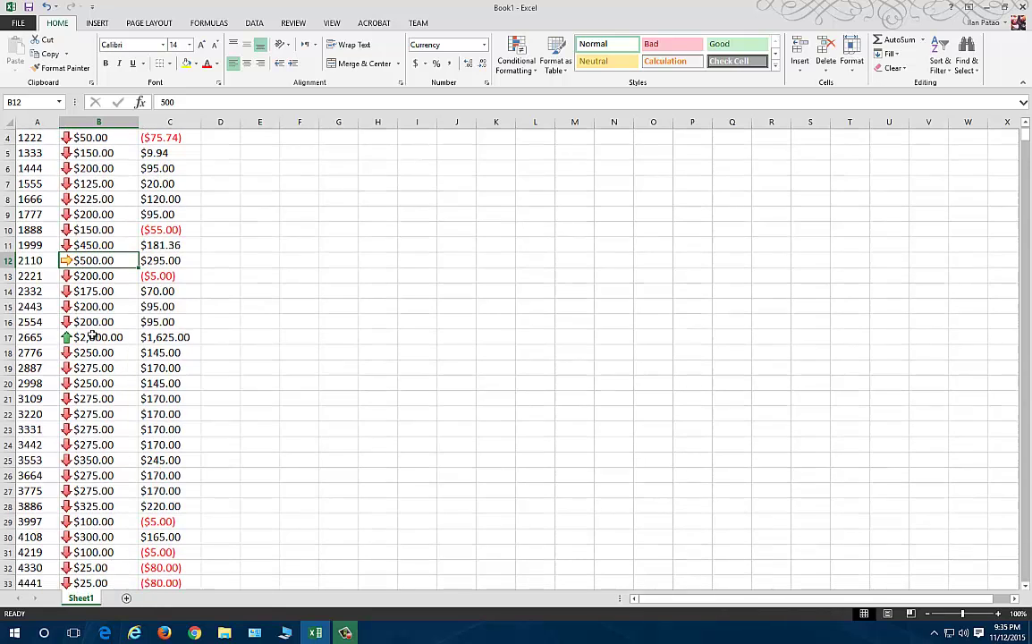
click(98, 337)
scroll(101, 398, down, 14)
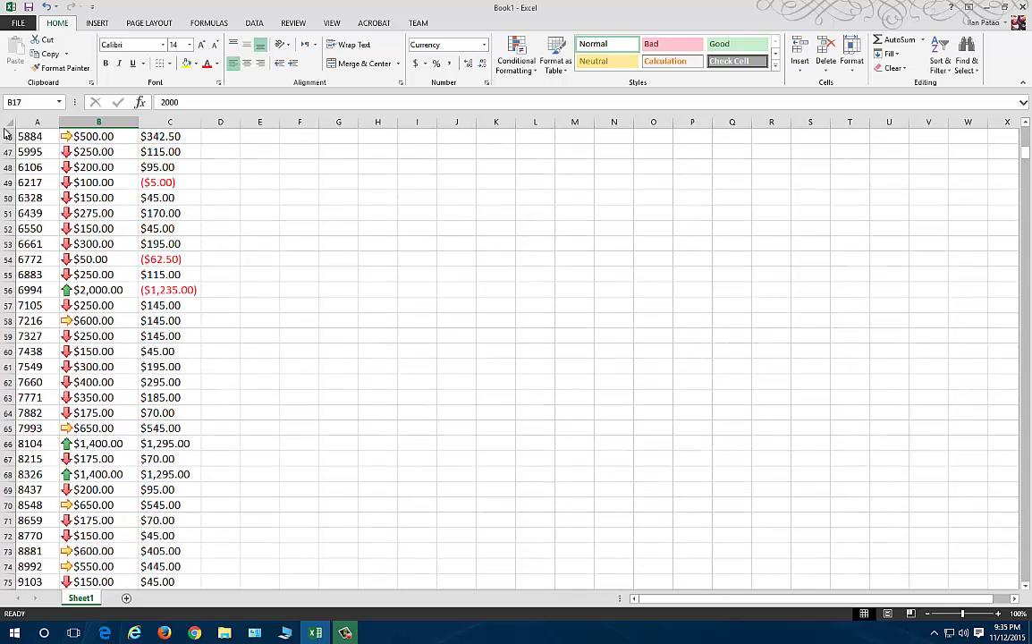
Step: Select the whole sheet and start a Custom Sort on column B (Gross Return $)
click(6, 119)
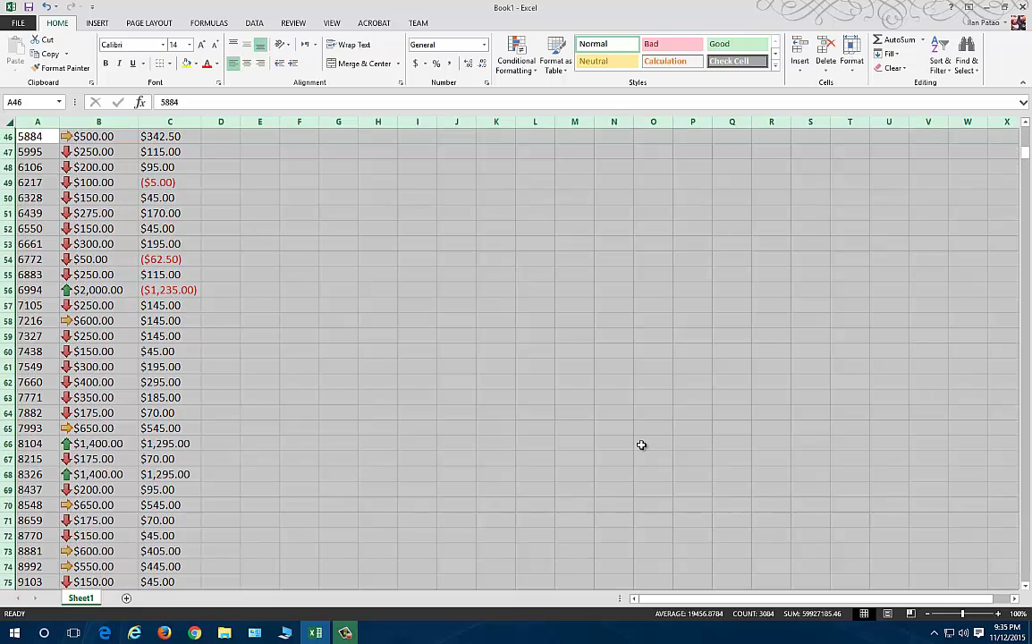
click(941, 69)
right_click(941, 69)
click(942, 70)
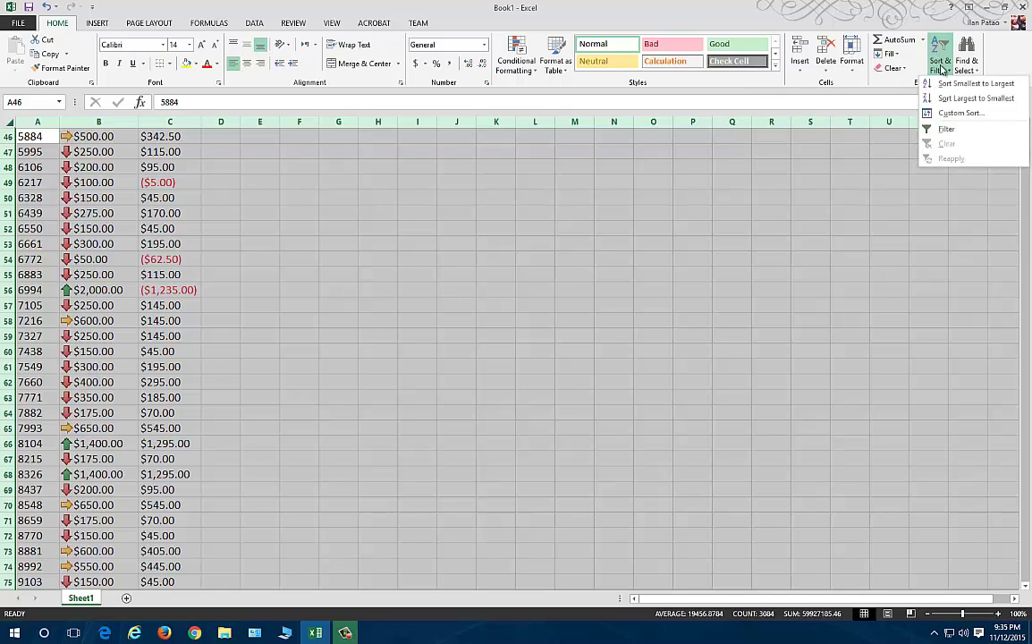
click(955, 113)
click(388, 293)
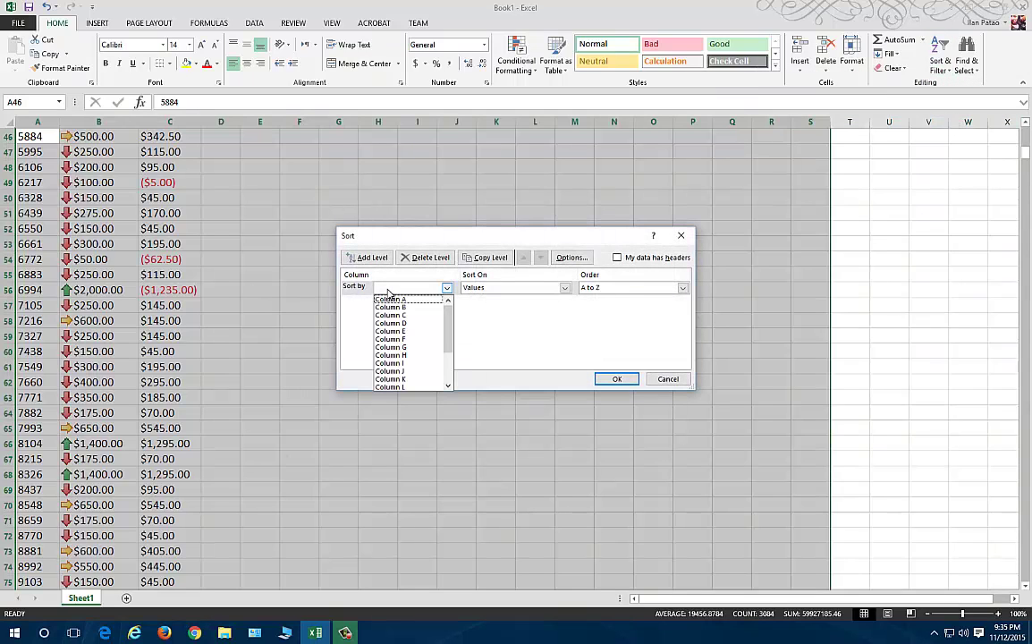
click(391, 305)
Step: Treat row 1 as headers and sort on Cell Icon with the green up arrow on top
click(663, 260)
click(552, 291)
click(517, 324)
click(624, 288)
click(595, 304)
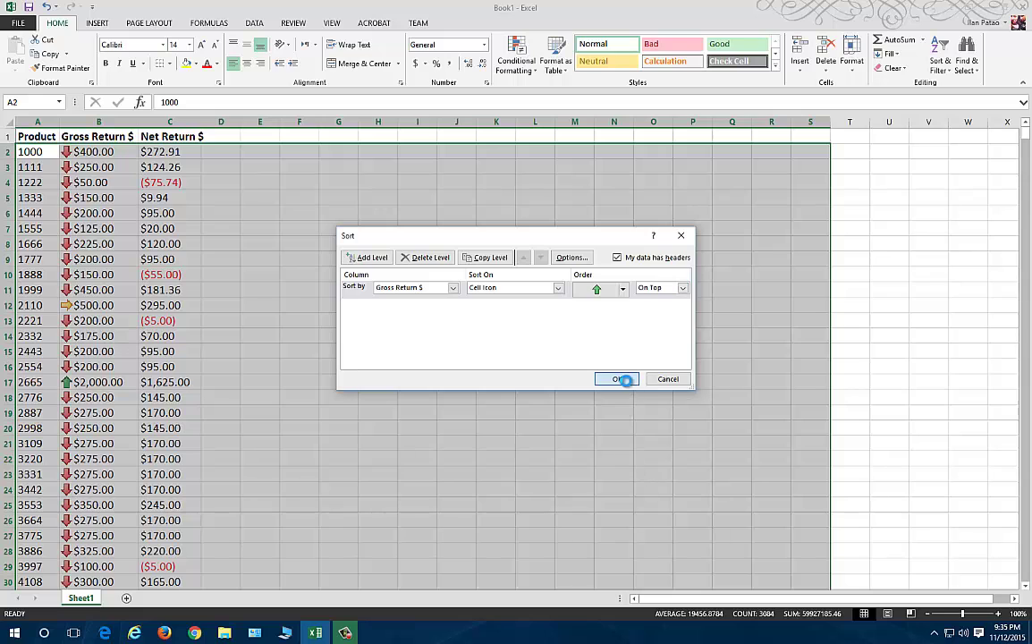
click(619, 380)
Step: Review the sorted sheet and select the green-arrow Gross Return values B1 to B33
click(308, 379)
scroll(80, 336, down, 5)
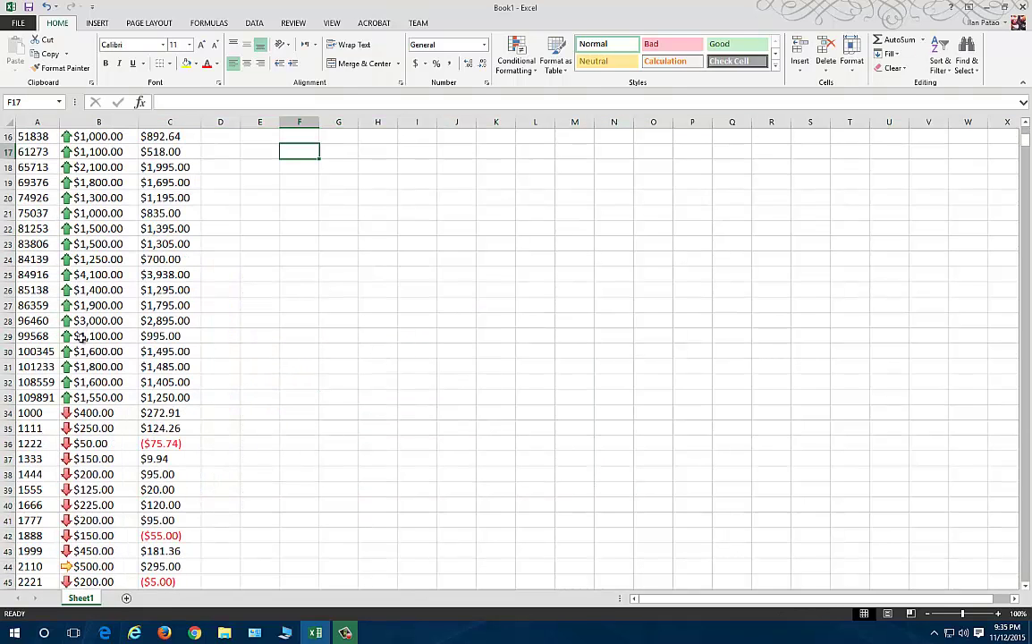
drag(95, 396, 39, 521)
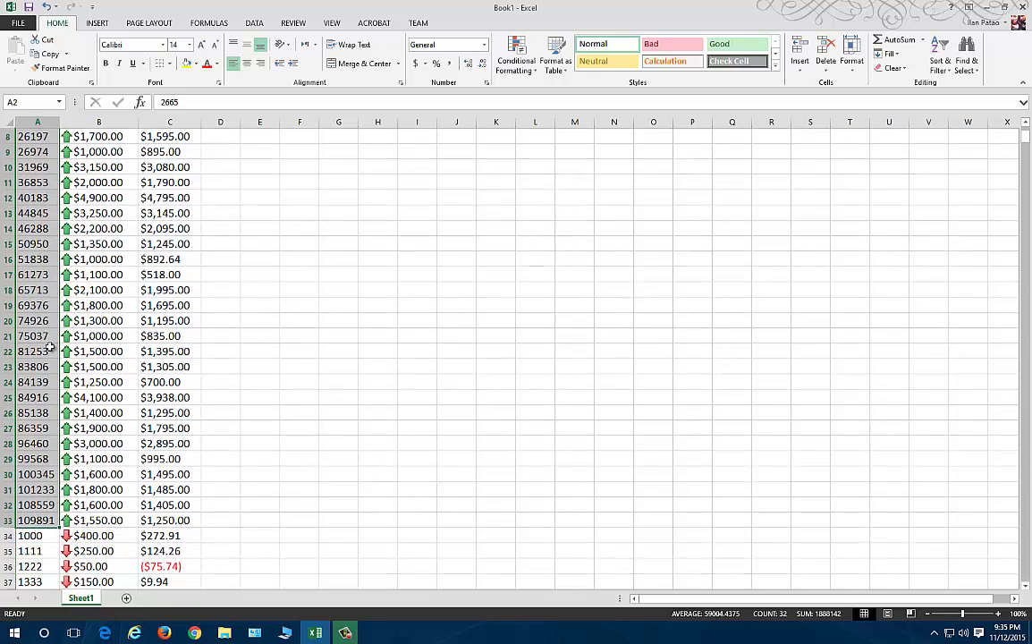
Step: Select the whole sheet and open the Custom Sort dialog again
scroll(51, 346, up, 3)
scroll(51, 336, down, 7)
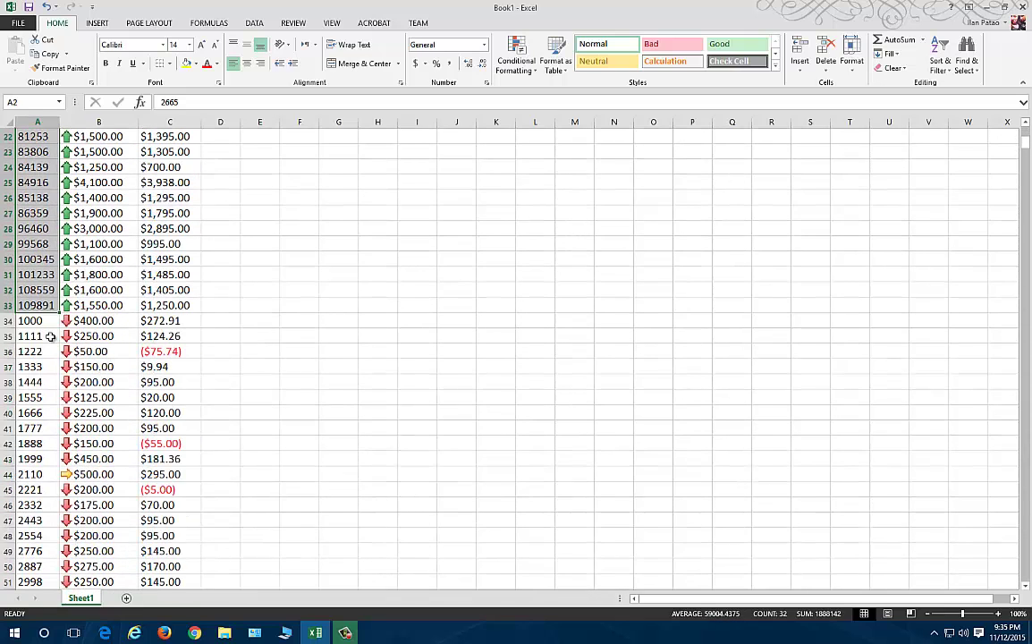
click(9, 116)
click(938, 67)
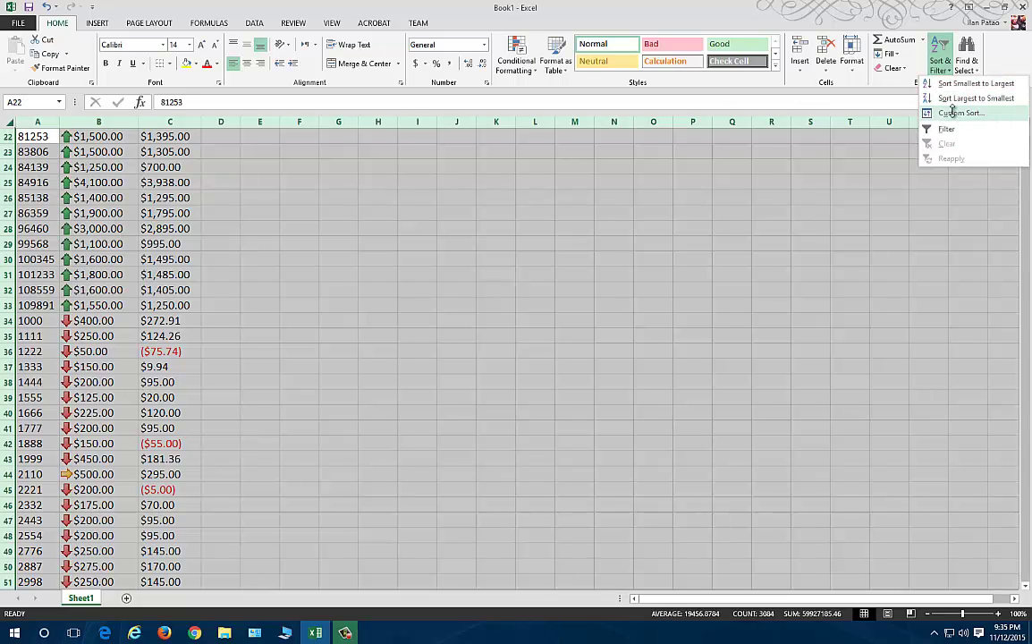
click(859, 111)
Step: Add a second Gross Return $ Cell Icon level placing yellow right-arrow rows next, then sort
click(368, 258)
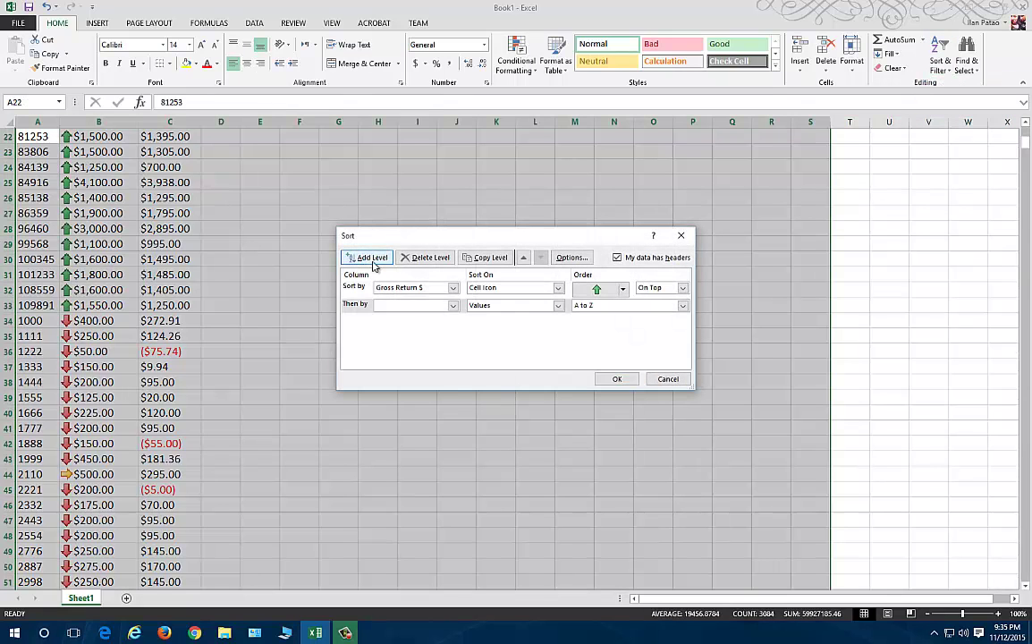
click(453, 305)
click(417, 325)
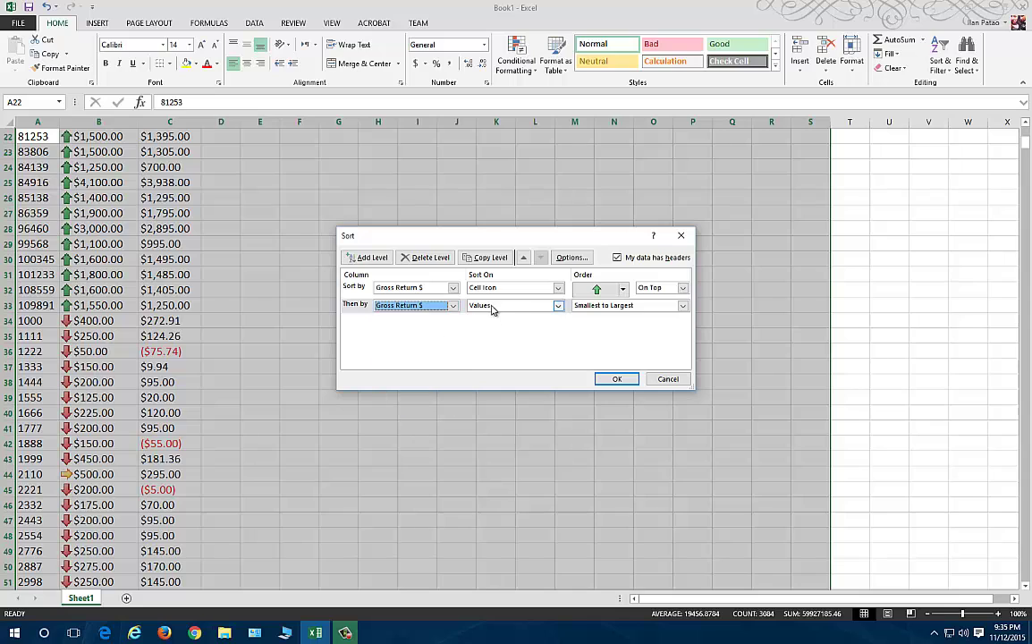
click(491, 308)
click(485, 347)
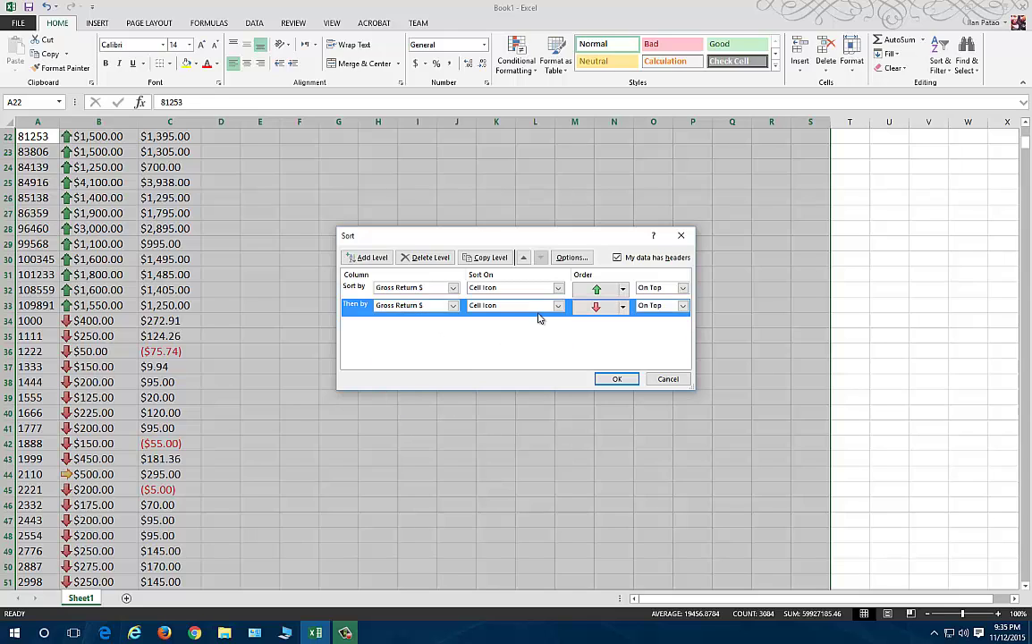
click(622, 307)
click(599, 329)
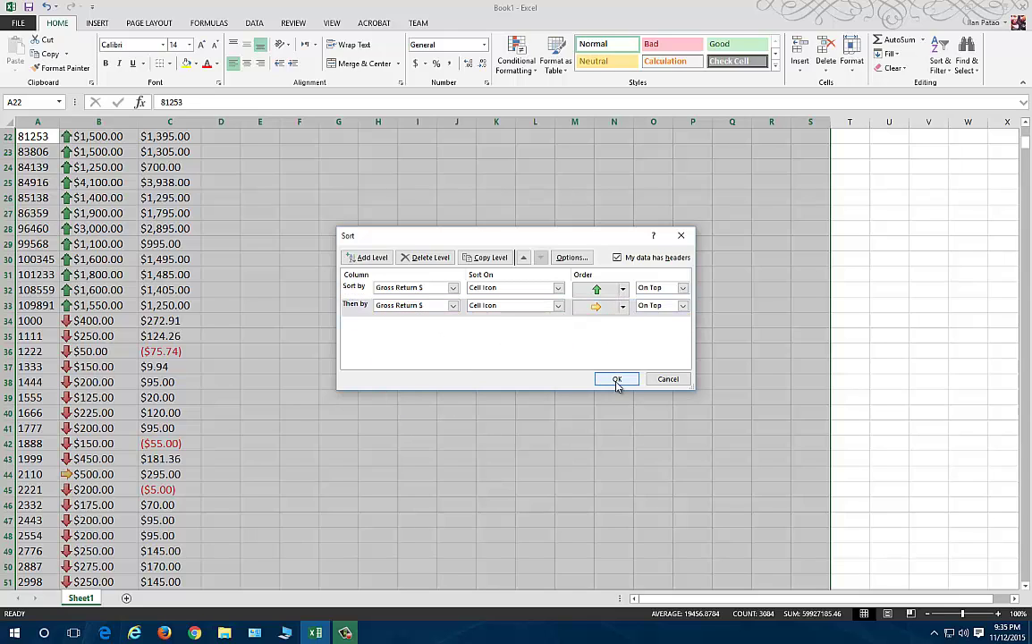
click(617, 379)
Step: Deselect, scroll through the sorted rows and select Gross Return $ values B1 to B98
click(243, 318)
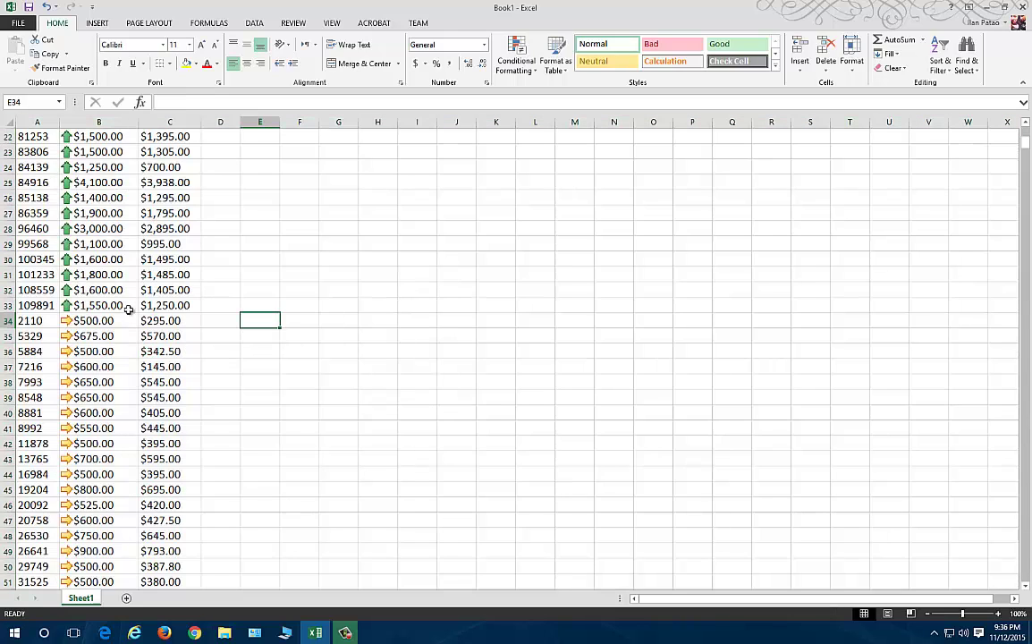
scroll(129, 310, down, 10)
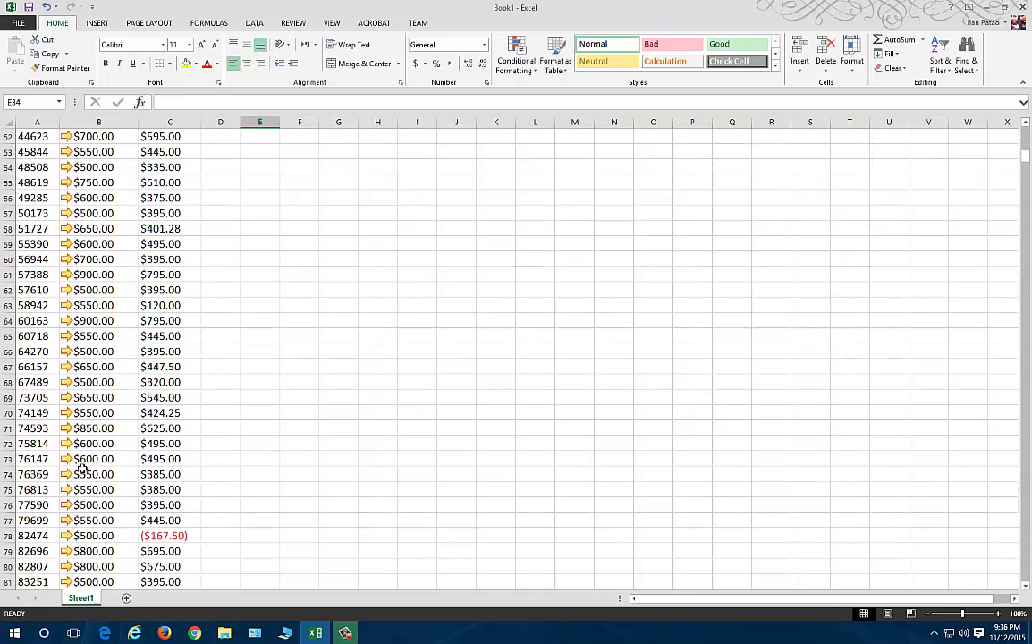
scroll(56, 273, down, 2)
scroll(106, 550, down, 6)
drag(86, 476, 142, 582)
scroll(129, 387, down, 17)
scroll(96, 390, down, 12)
scroll(96, 390, up, 20)
scroll(95, 390, up, 9)
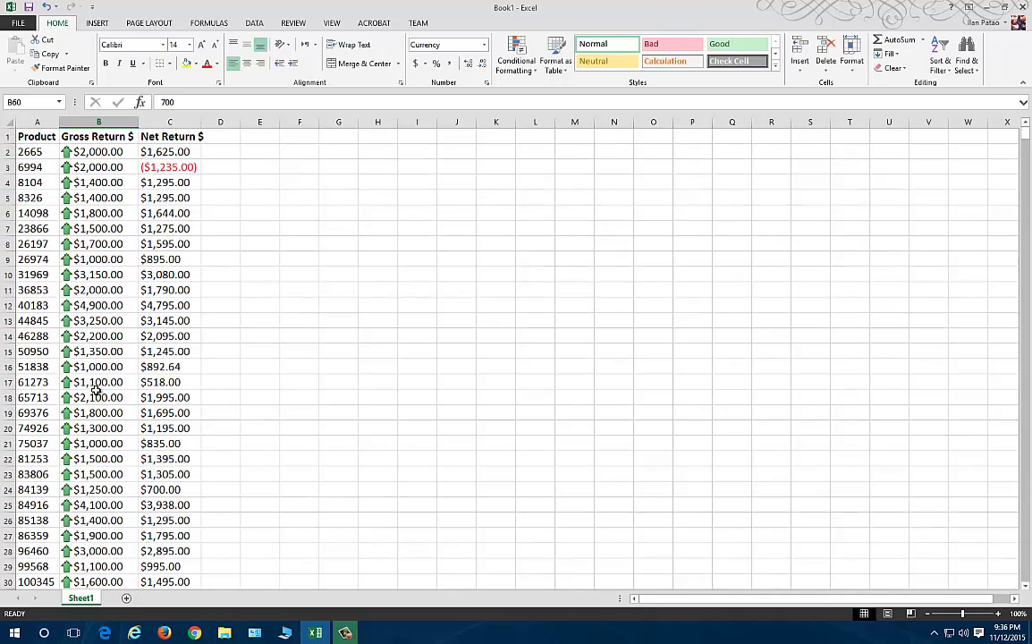
Step: Add a Greater Than 1000 rule on column B with Light Red Fill and Dark Red Text
click(99, 121)
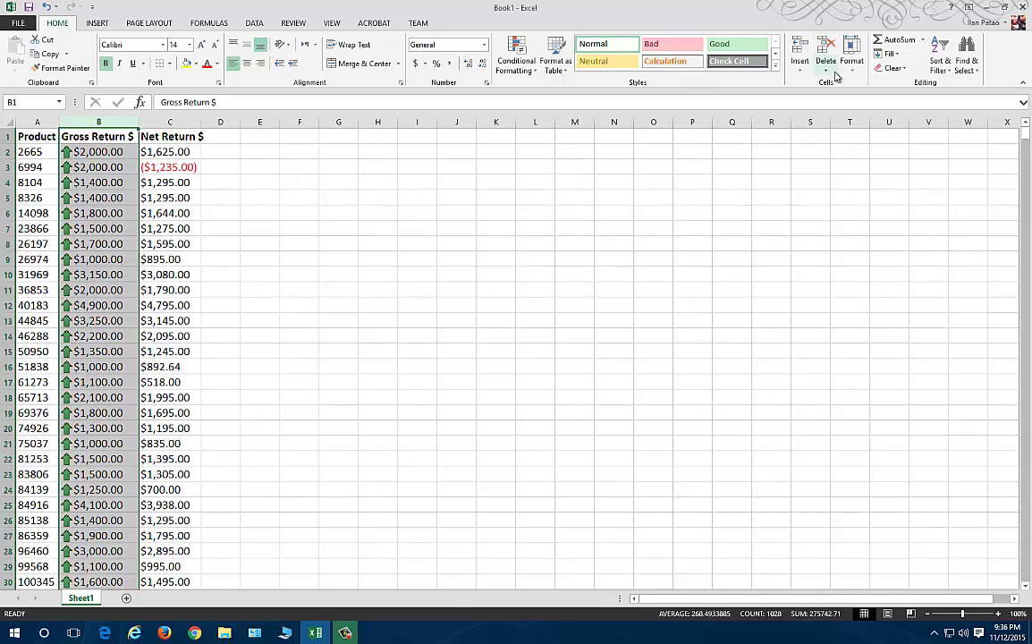
click(517, 66)
mouse_move(557, 90)
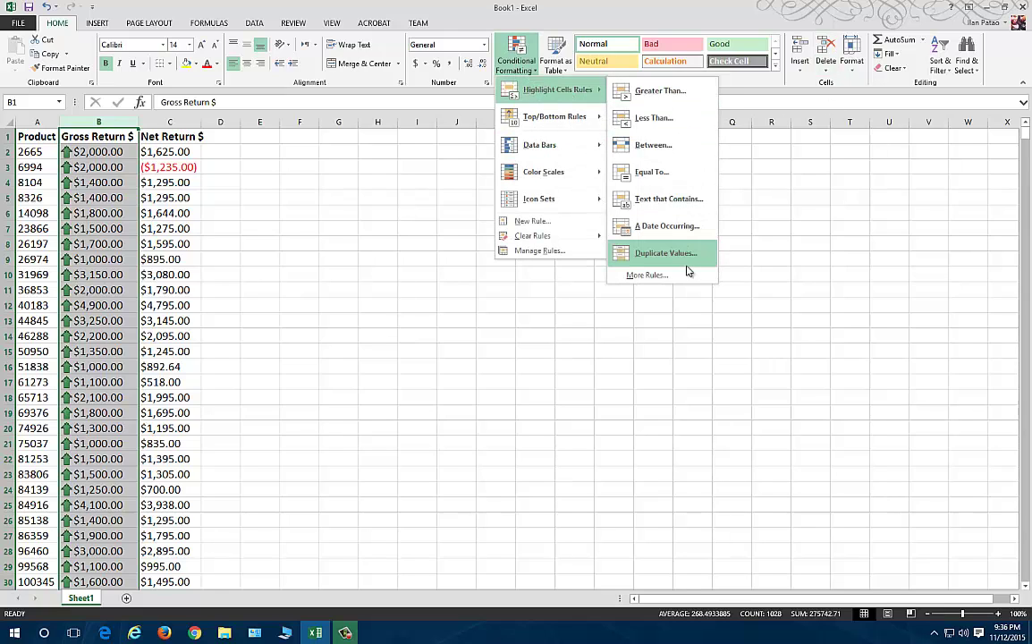
click(684, 94)
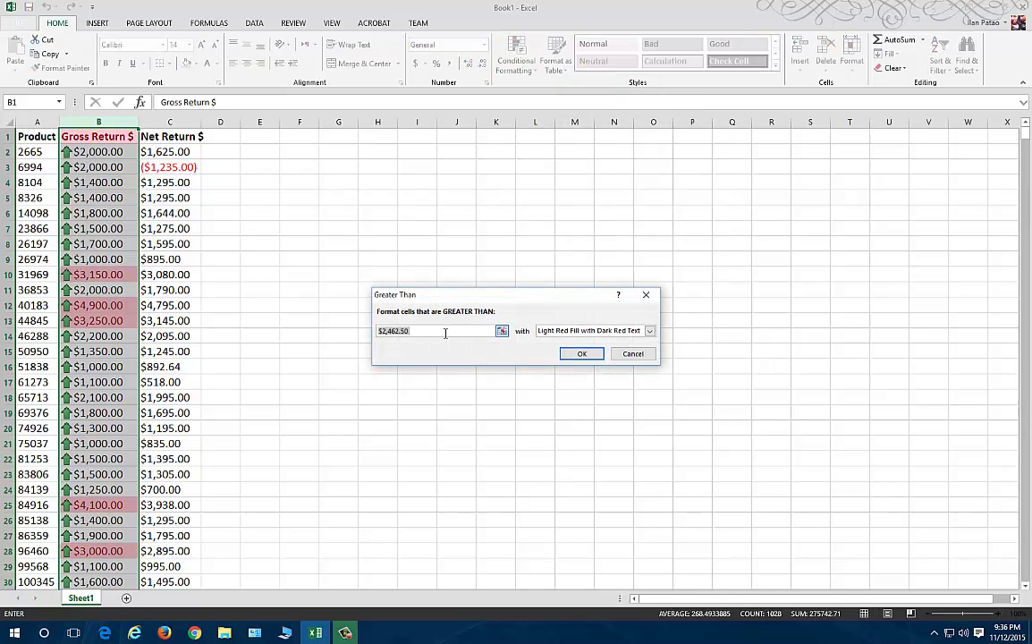
text(1000)
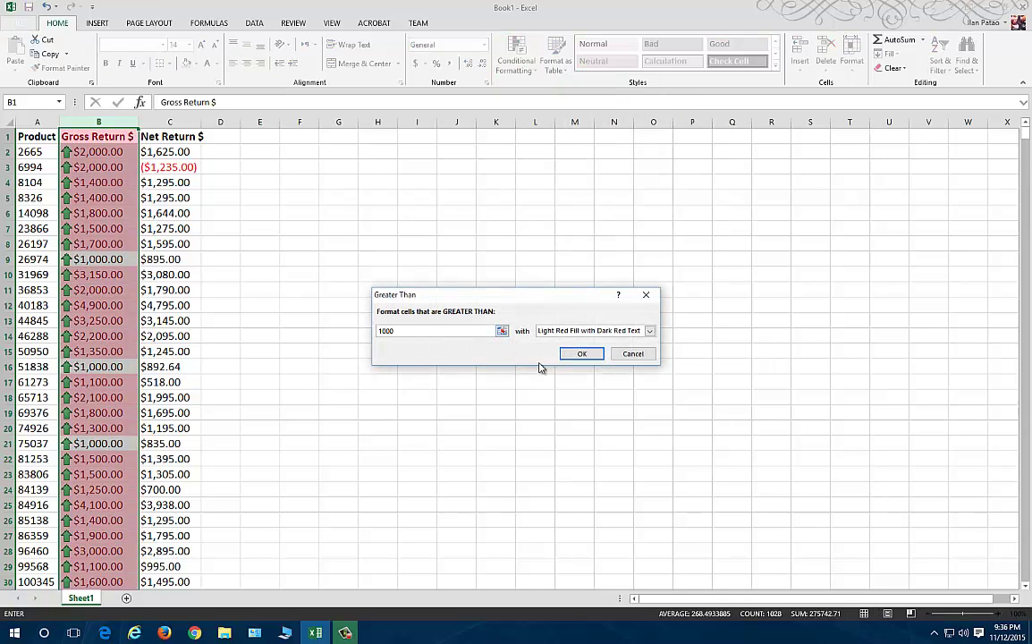
key(Return)
click(300, 351)
Step: Scroll through the sheet to review the values highlighted above 1000
scroll(173, 331, down, 6)
scroll(171, 362, up, 6)
scroll(173, 367, down, 8)
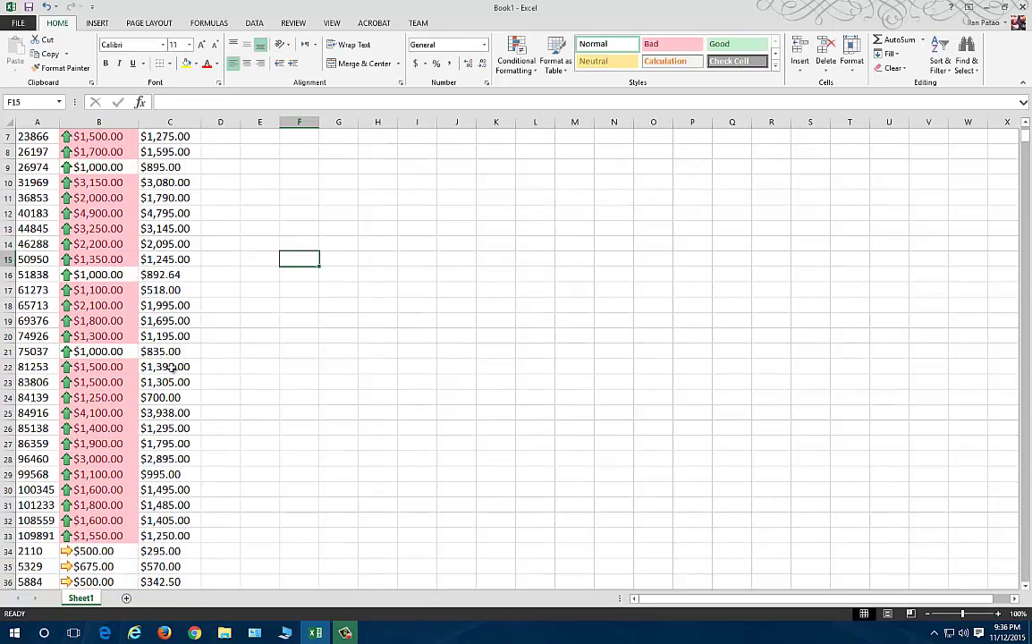
scroll(152, 407, up, 4)
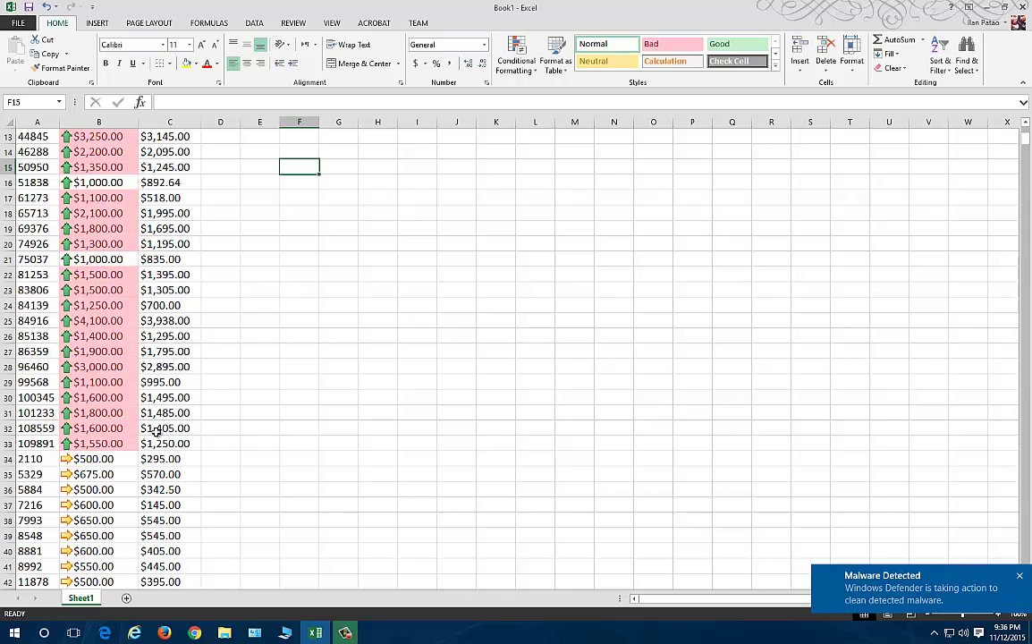
scroll(157, 432, up, 4)
scroll(156, 432, down, 5)
scroll(148, 420, down, 2)
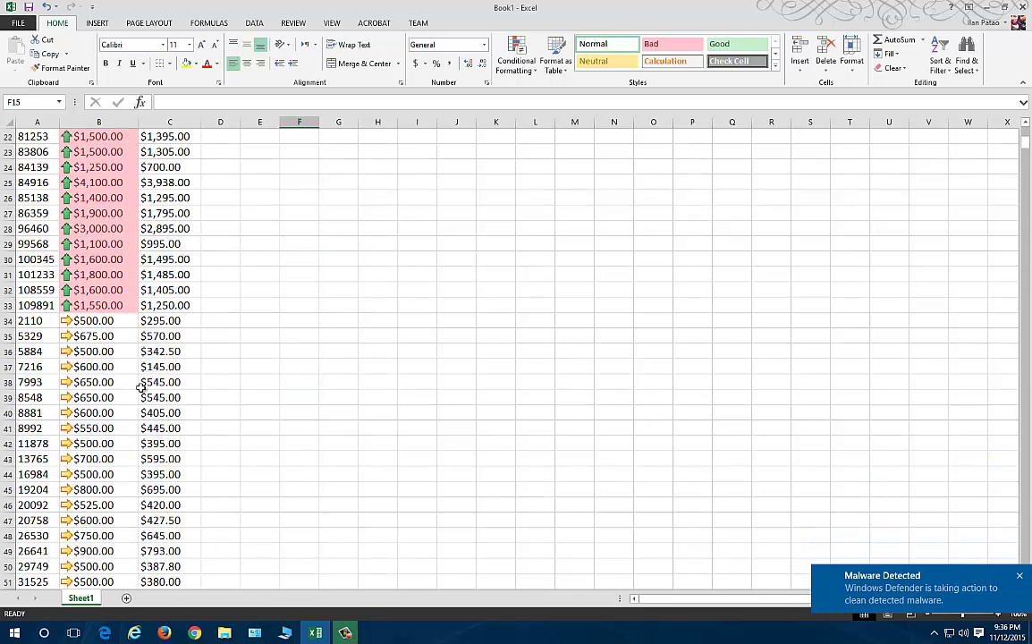
scroll(137, 396, down, 5)
scroll(137, 397, down, 15)
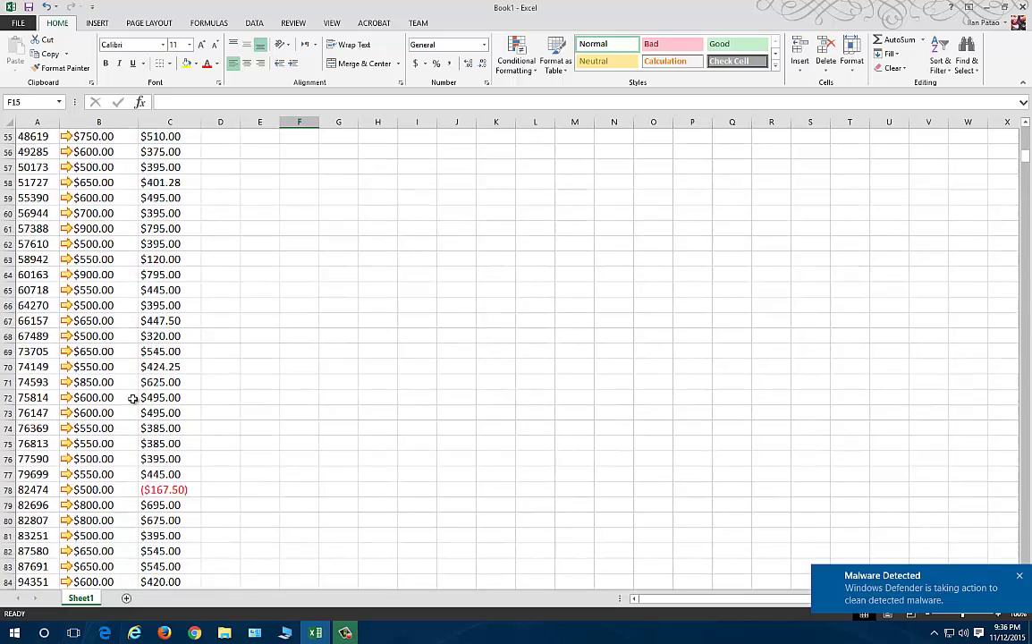
scroll(133, 397, up, 20)
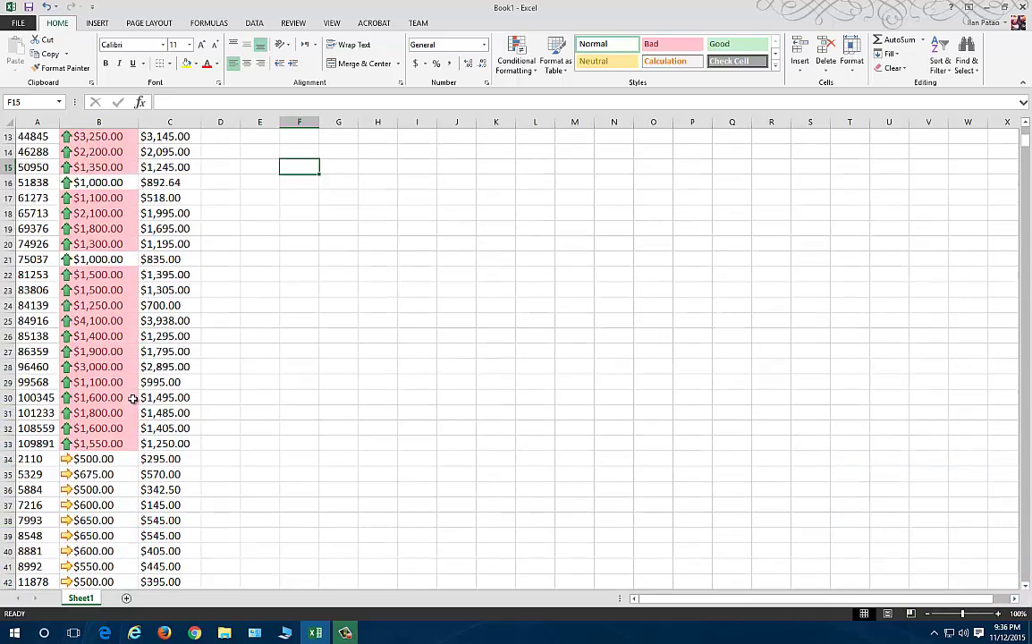
Step: Select column B and open its Icon Set rule from Manage Rules for editing
click(99, 122)
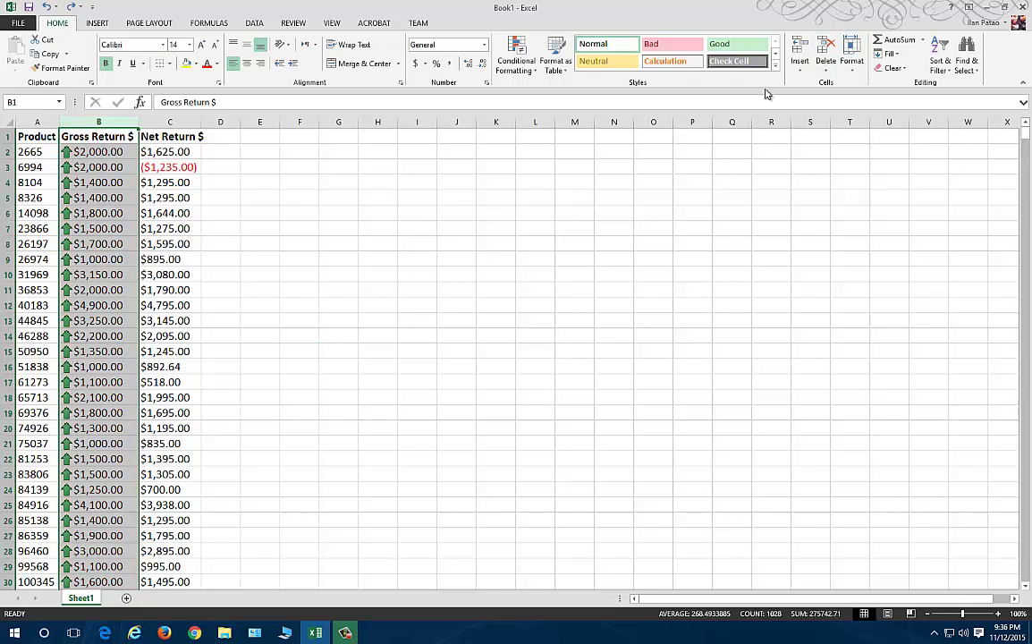
click(516, 56)
click(550, 252)
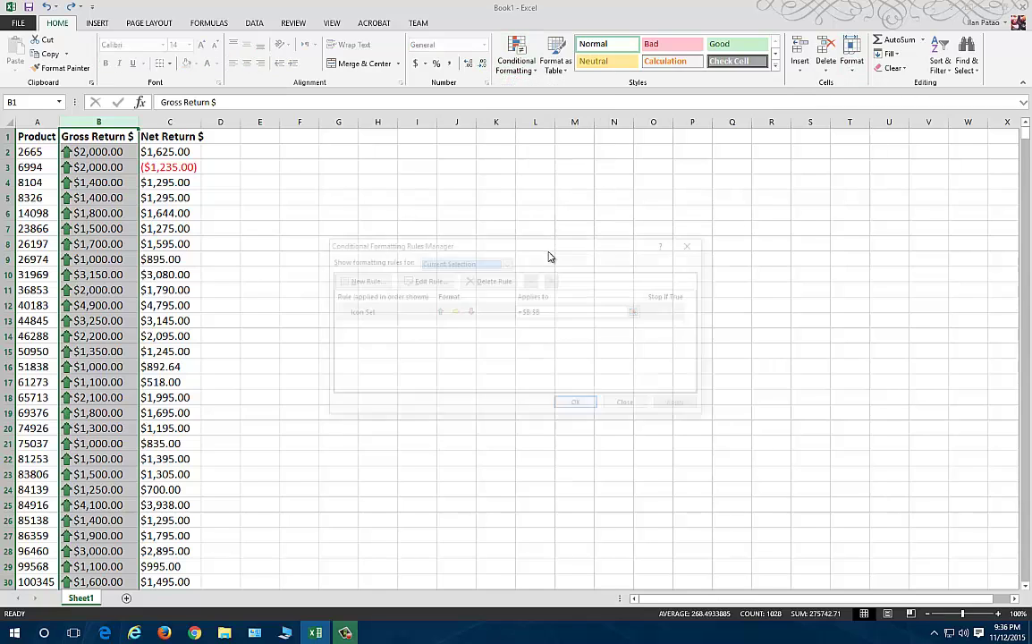
click(454, 312)
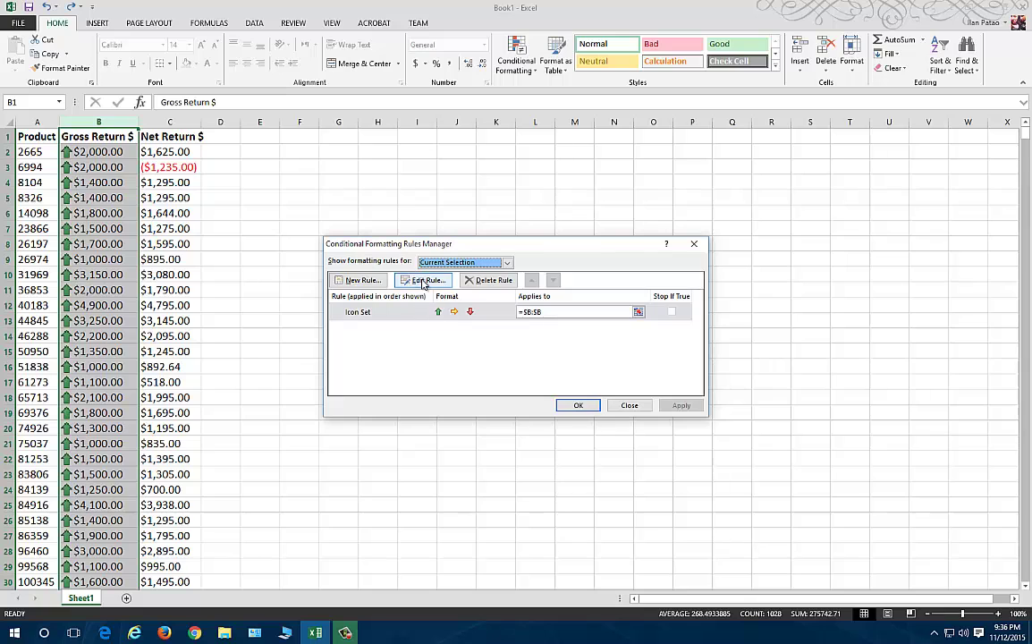
click(425, 282)
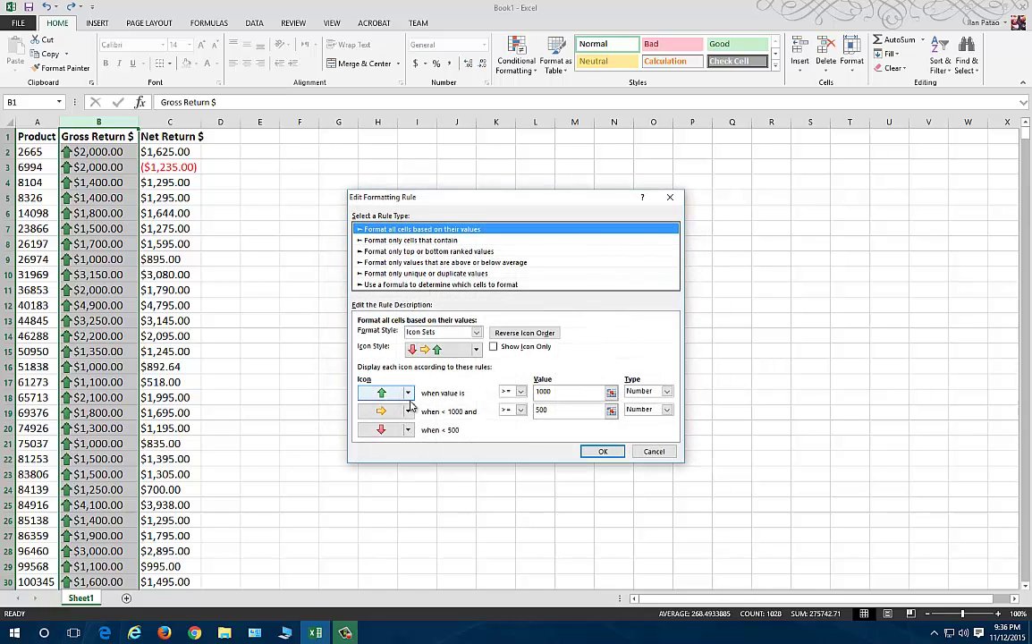
Step: Keep the green up arrow on top, use a yellow down-incline arrow for the middle and an exclamation mark for the lowest tier
click(383, 393)
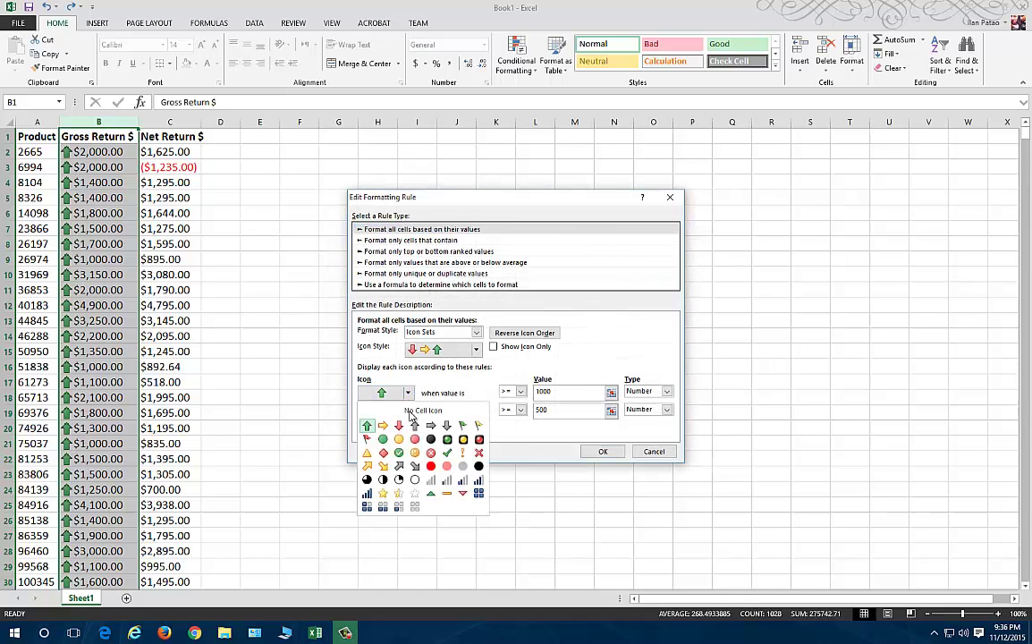
click(367, 427)
click(410, 413)
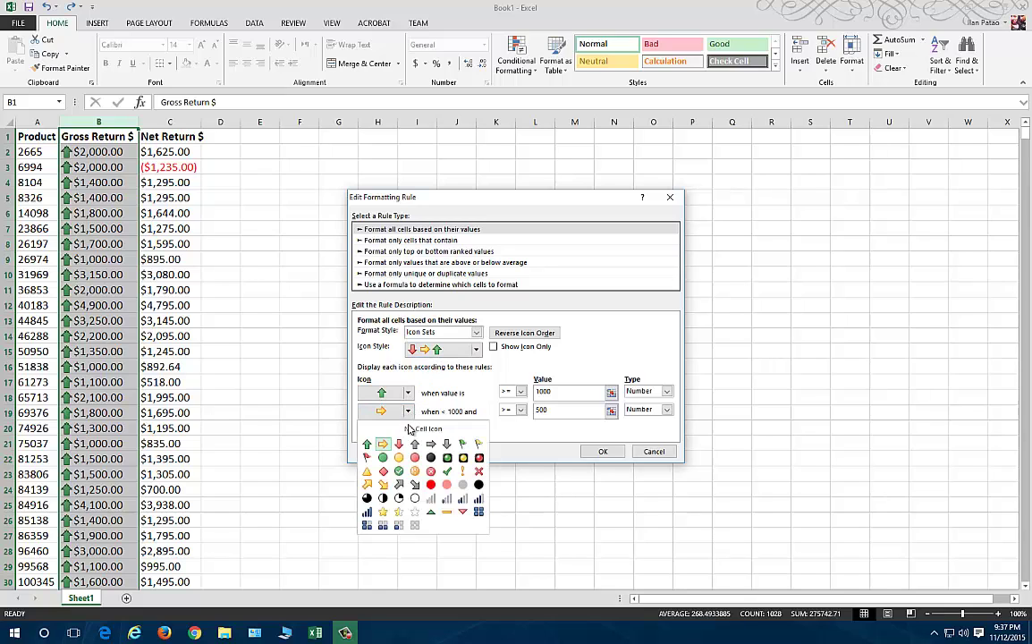
click(383, 485)
click(381, 430)
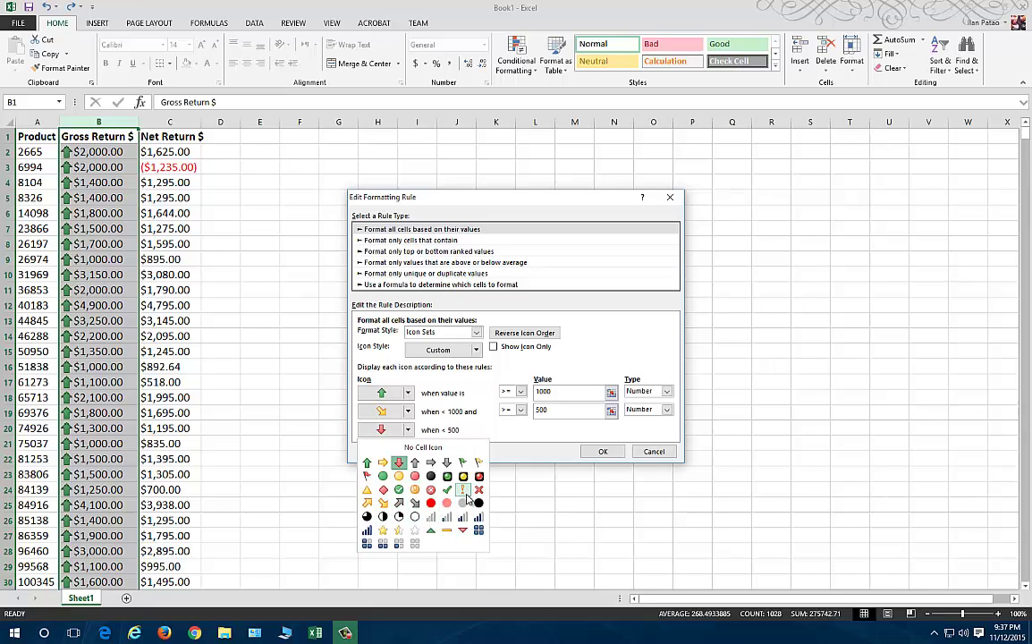
click(466, 496)
click(603, 451)
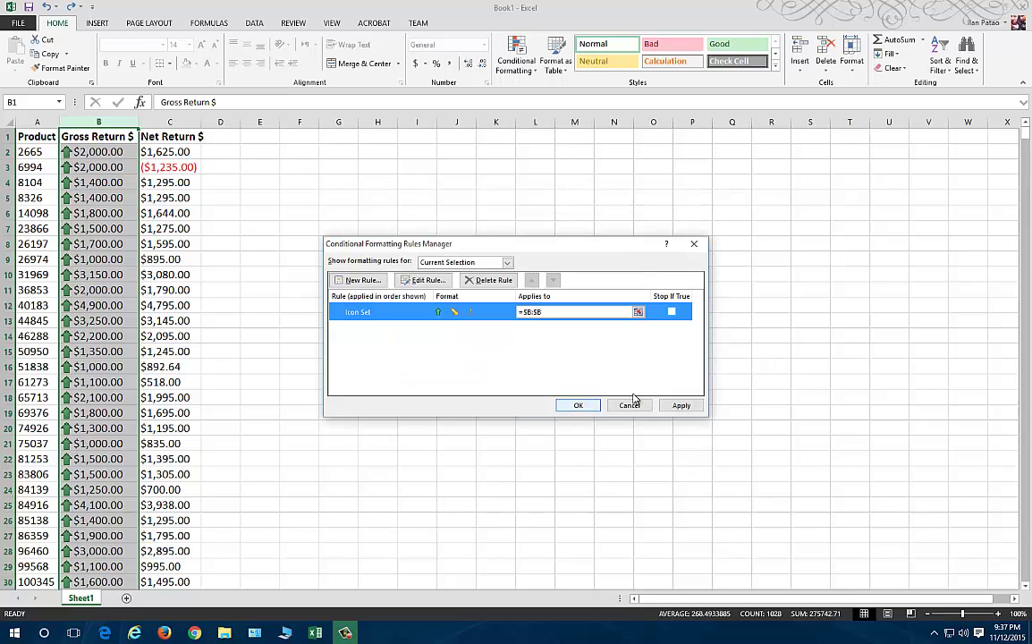
Step: Apply the updated icon rule, close the Rules Manager and inspect a low Gross Return value's icon
click(662, 410)
click(584, 408)
scroll(242, 445, down, 20)
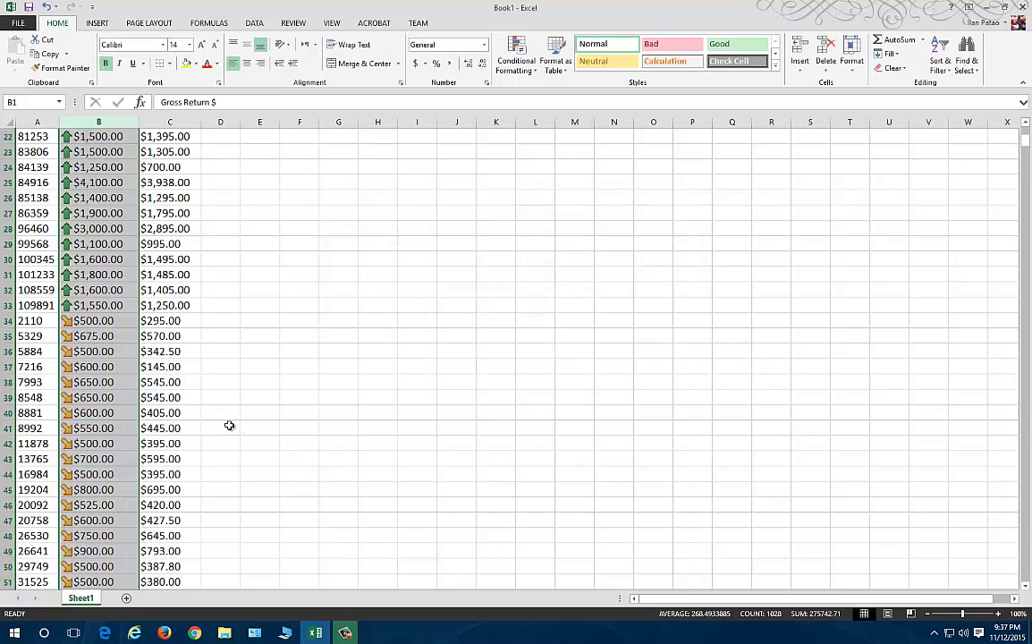
scroll(184, 422, up, 6)
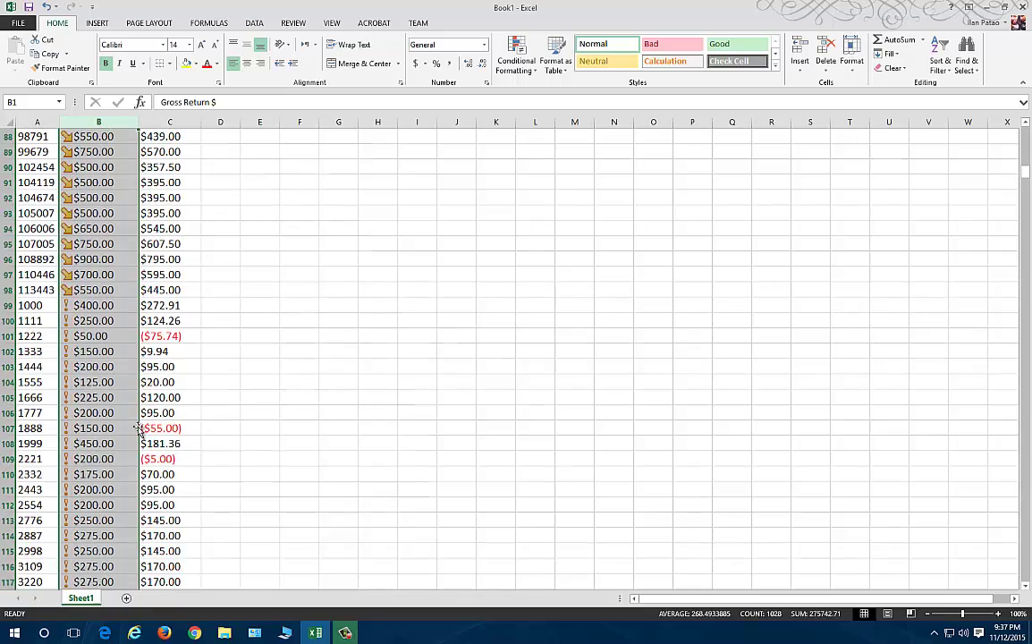
click(92, 414)
scroll(90, 430, up, 3)
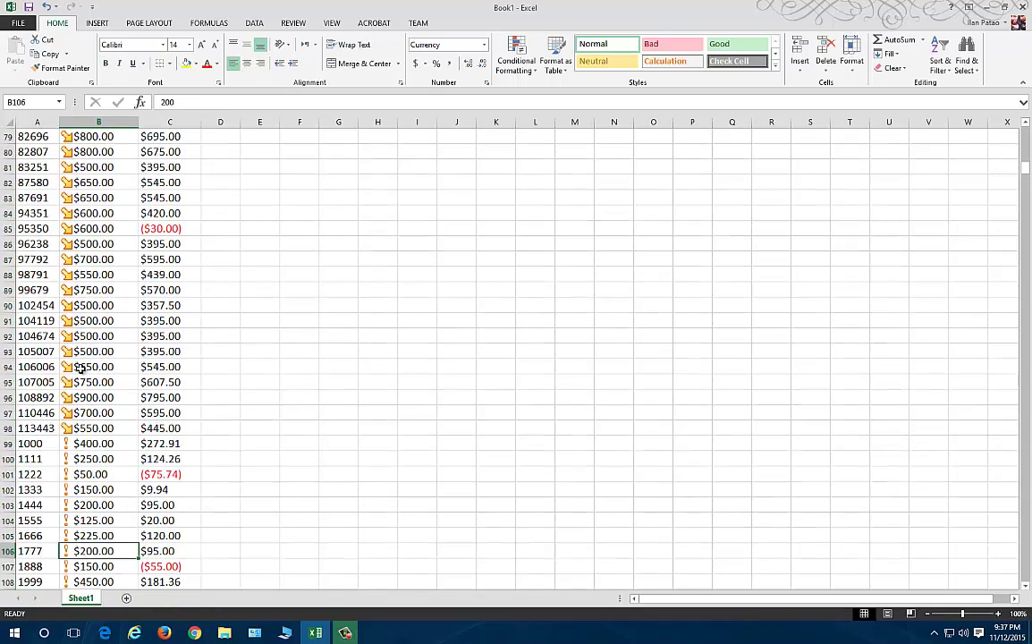
scroll(77, 400, down, 8)
scroll(82, 444, up, 20)
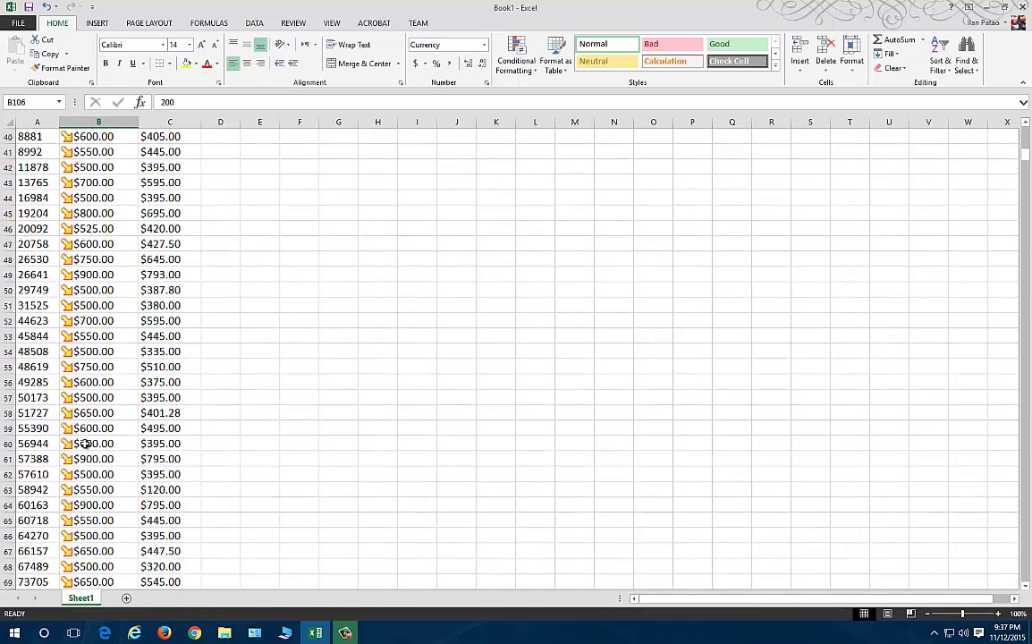
Step: Select column B and open the Conditional Formatting Rules Manager
click(98, 121)
click(514, 62)
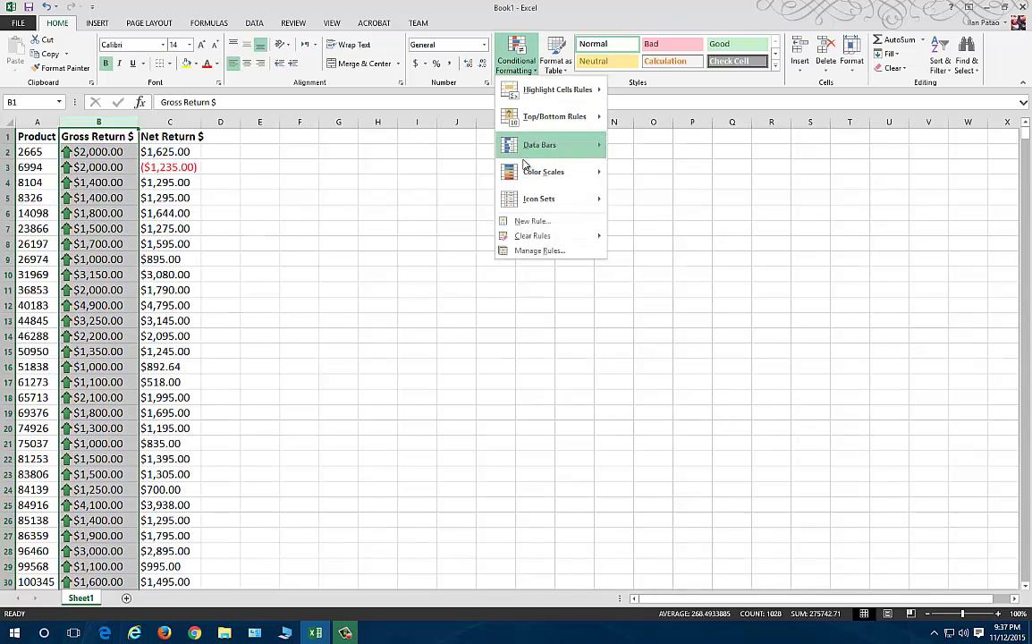
mouse_move(553, 141)
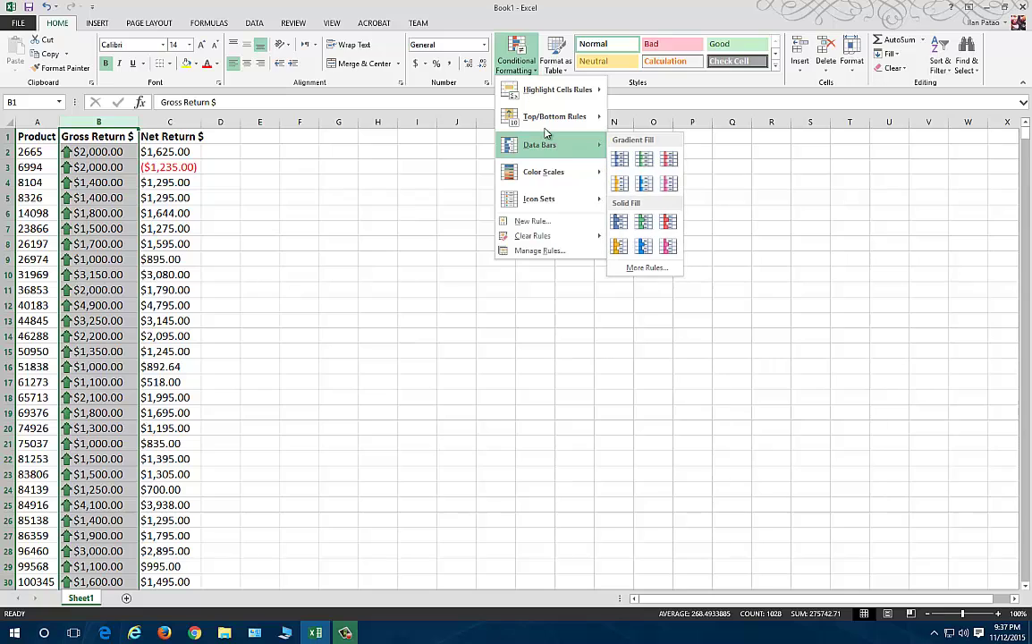
mouse_move(544, 95)
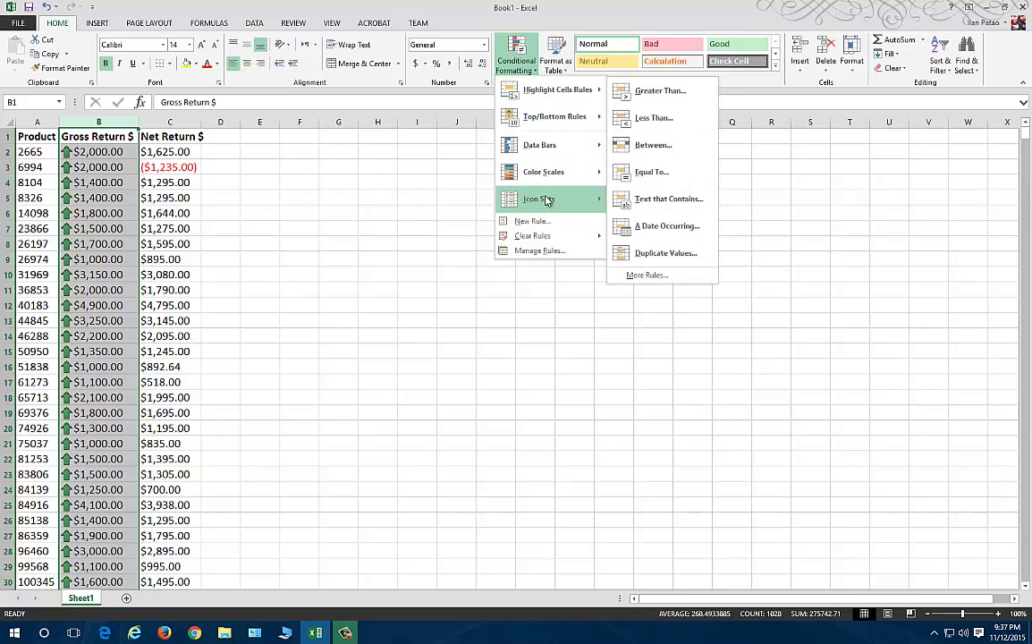
mouse_move(540, 199)
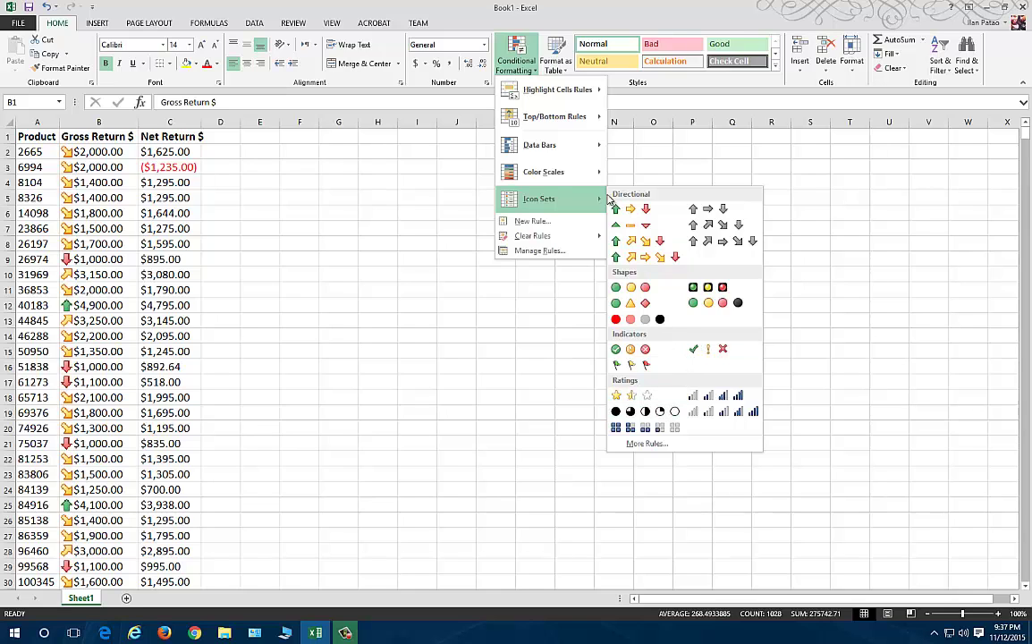
click(537, 251)
Step: Open the icon-set rule for editing and review its threshold comparison operators
click(426, 281)
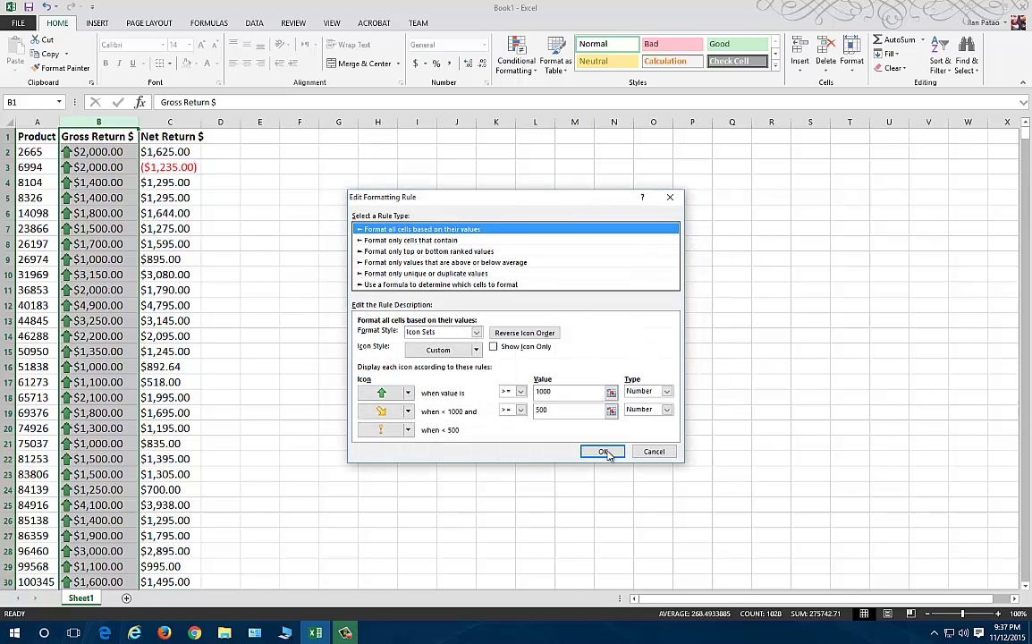
click(508, 392)
click(519, 413)
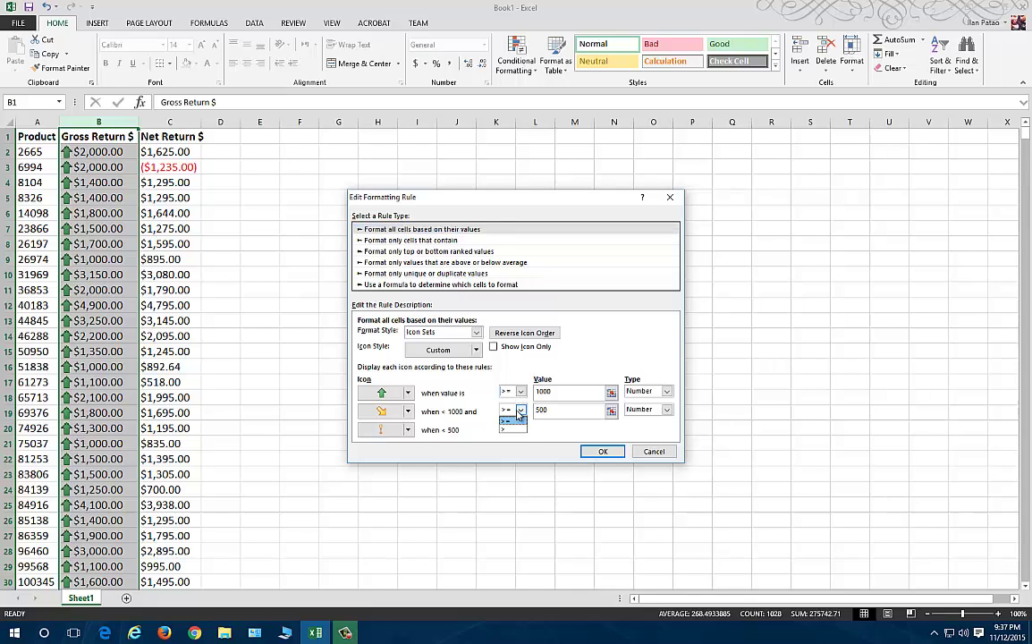
click(520, 392)
click(520, 392)
click(510, 385)
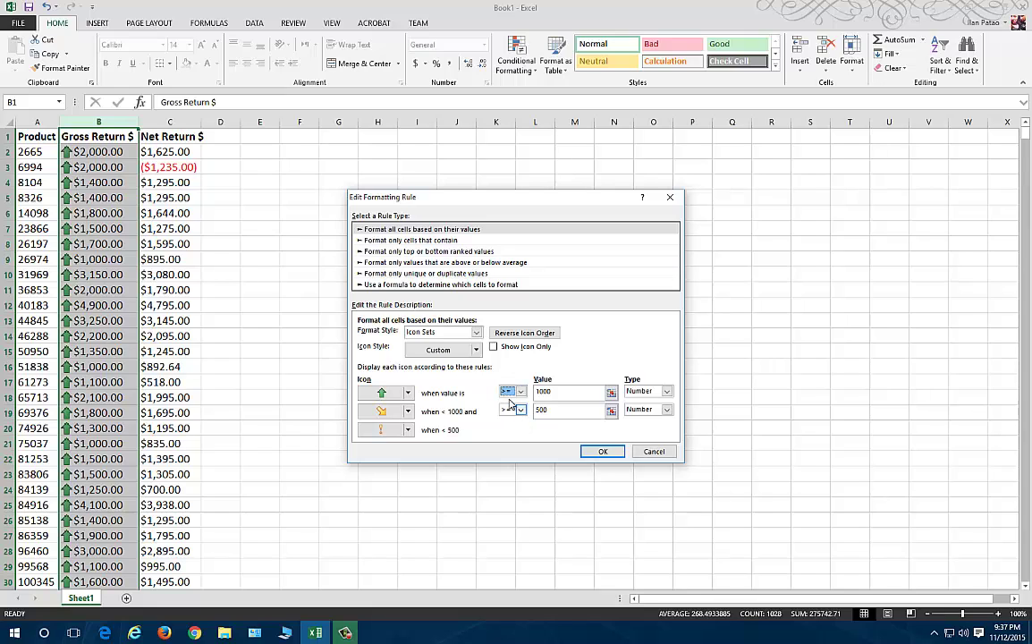
Step: Switch the icon style to the four-bar signal-strength set and confirm the rule
click(475, 350)
scroll(434, 398, down, 3)
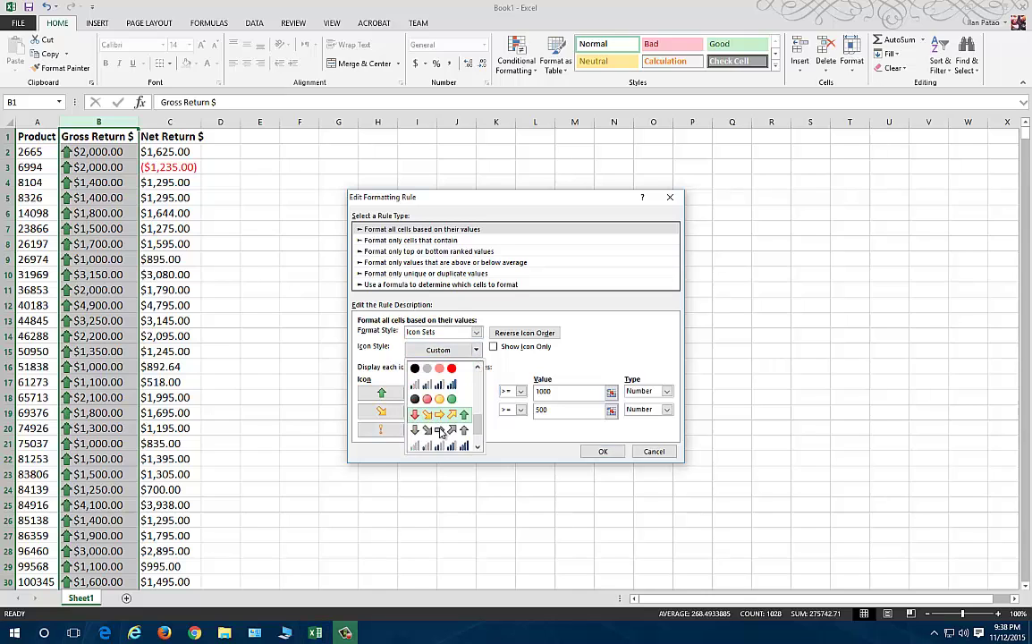
click(438, 389)
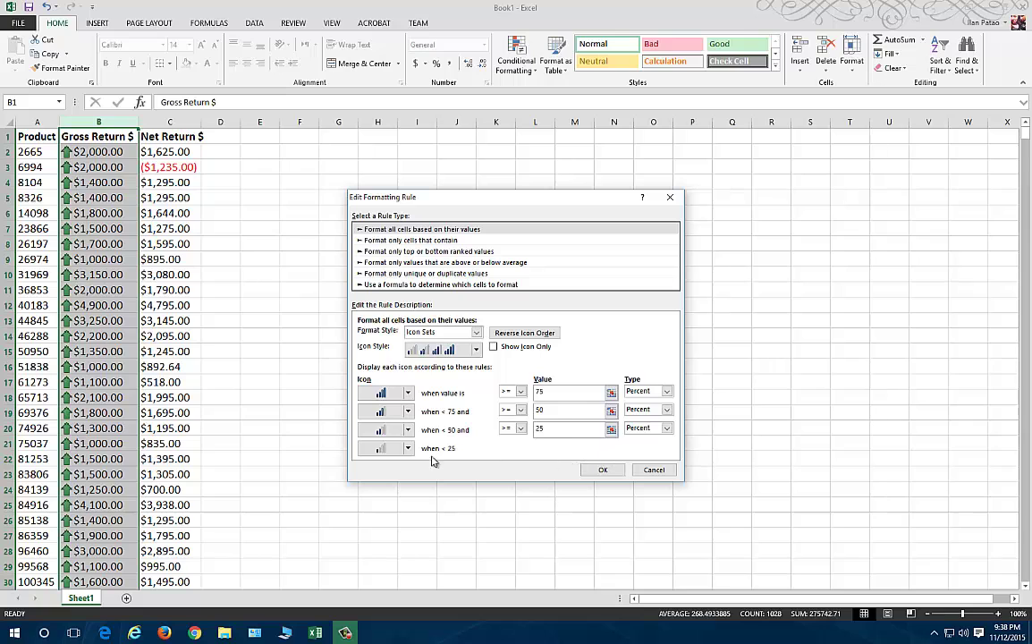
click(603, 470)
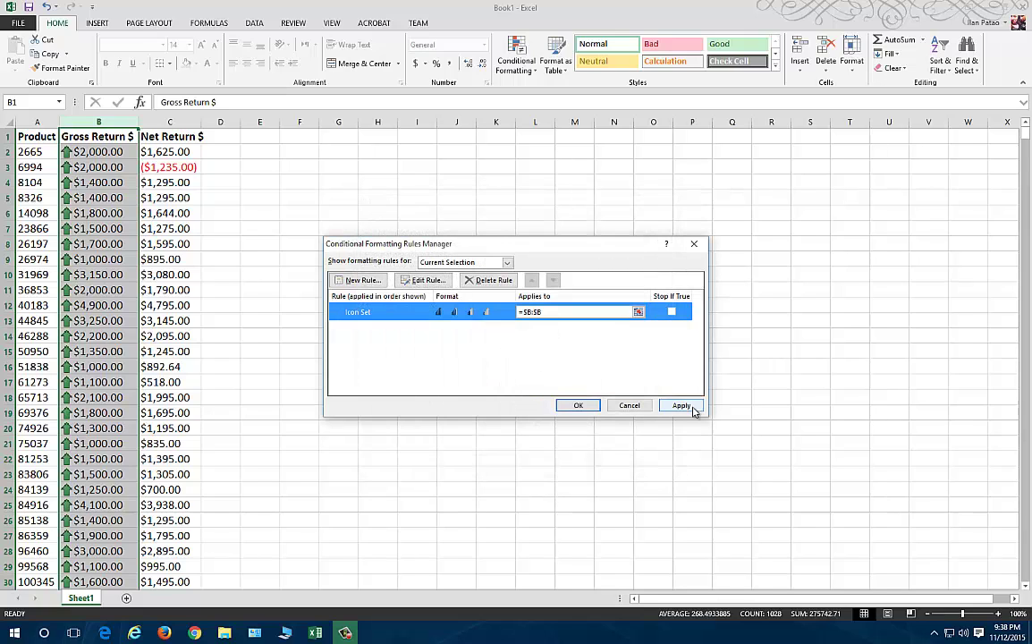
Step: Apply the four-bar signal icons, close the Rules Manager, review the column and reselect column B
click(682, 405)
click(578, 405)
click(206, 256)
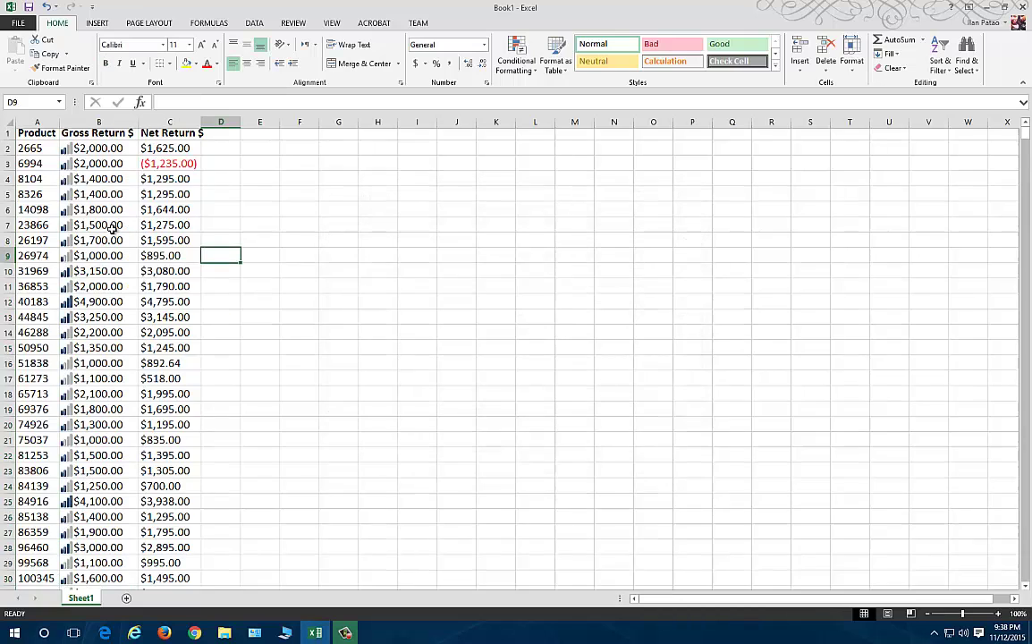
scroll(111, 229, down, 20)
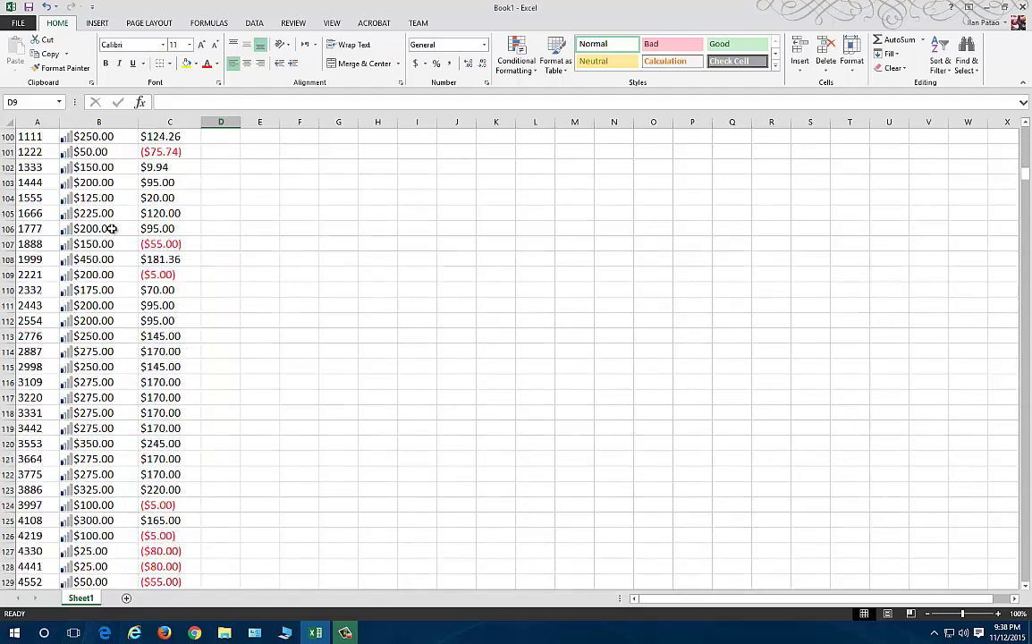
scroll(111, 229, down, 20)
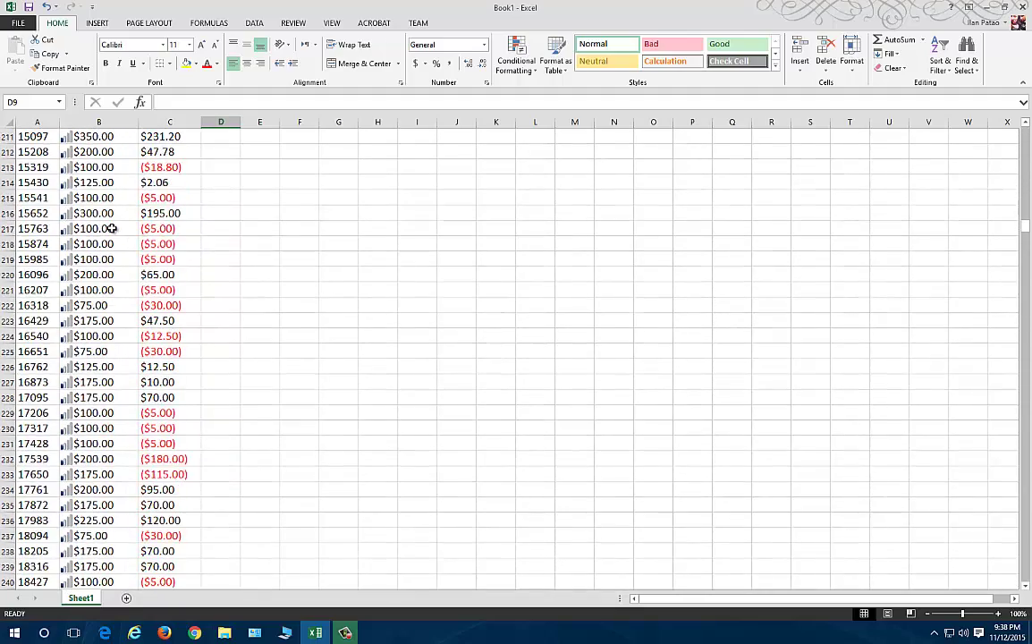
scroll(111, 229, up, 20)
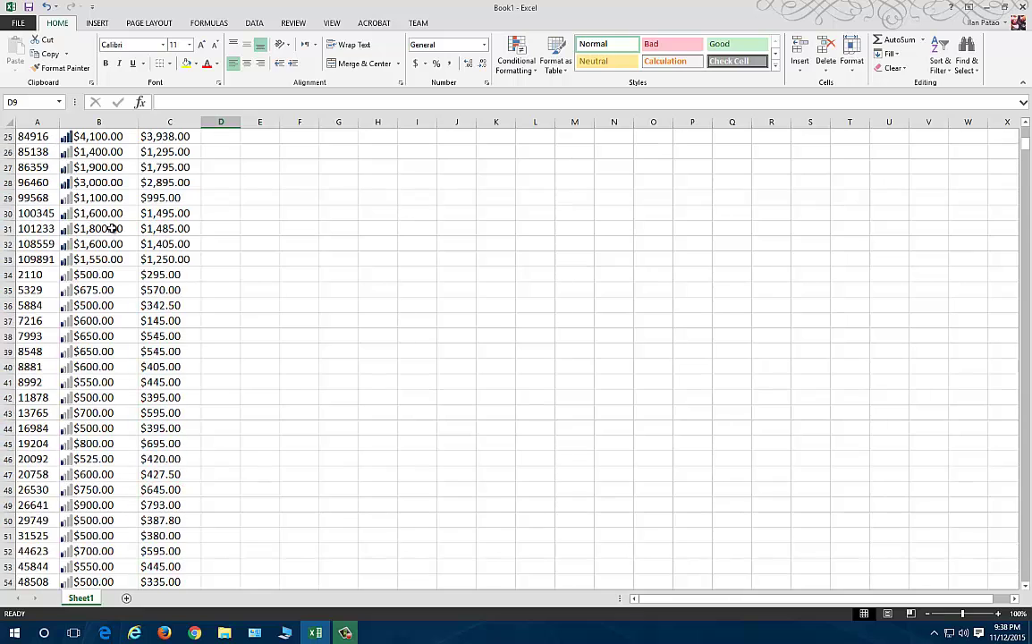
scroll(111, 229, up, 2)
click(125, 122)
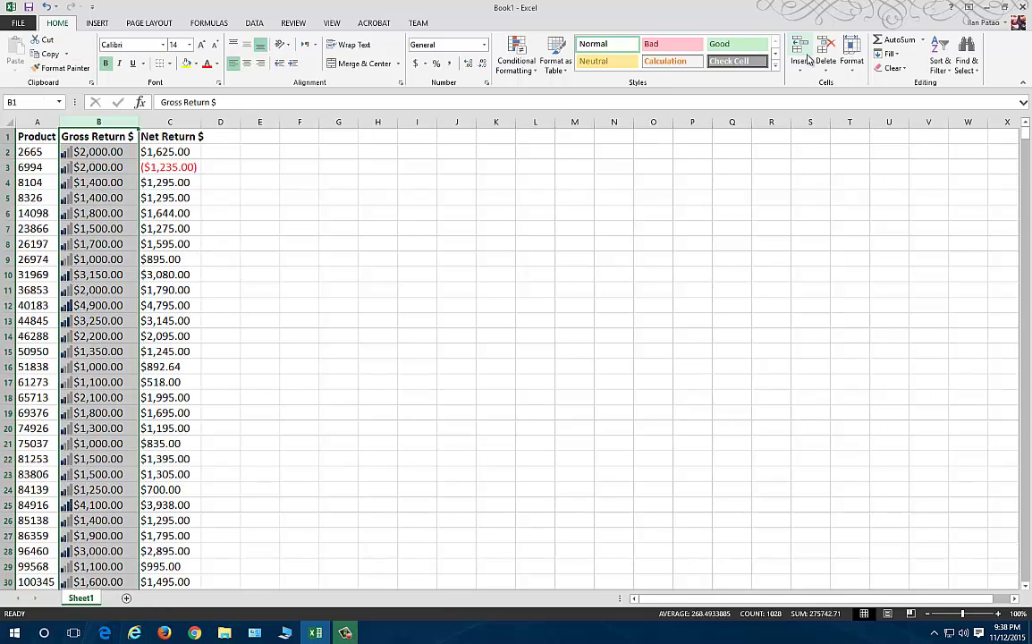
Step: Turn on Show Icon Only in the Gross Return $ icon-set rule and apply it
click(530, 77)
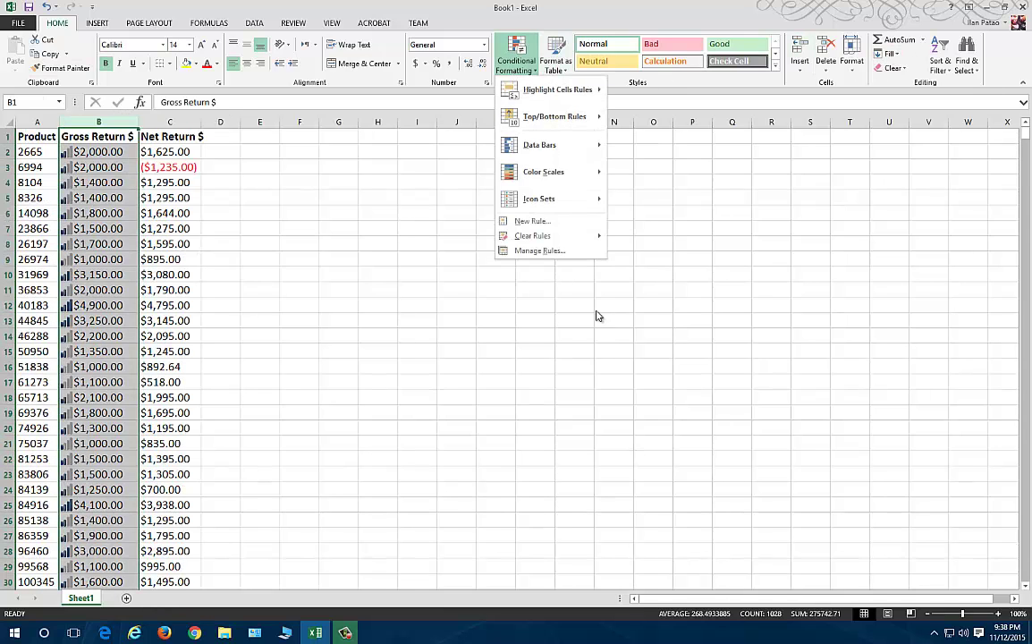
click(533, 255)
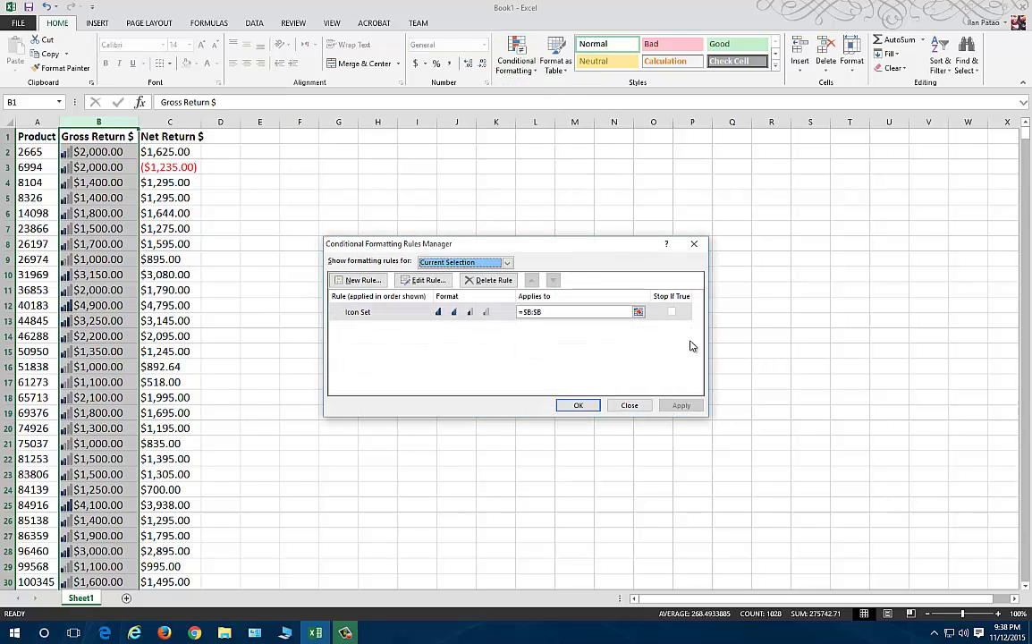
click(424, 280)
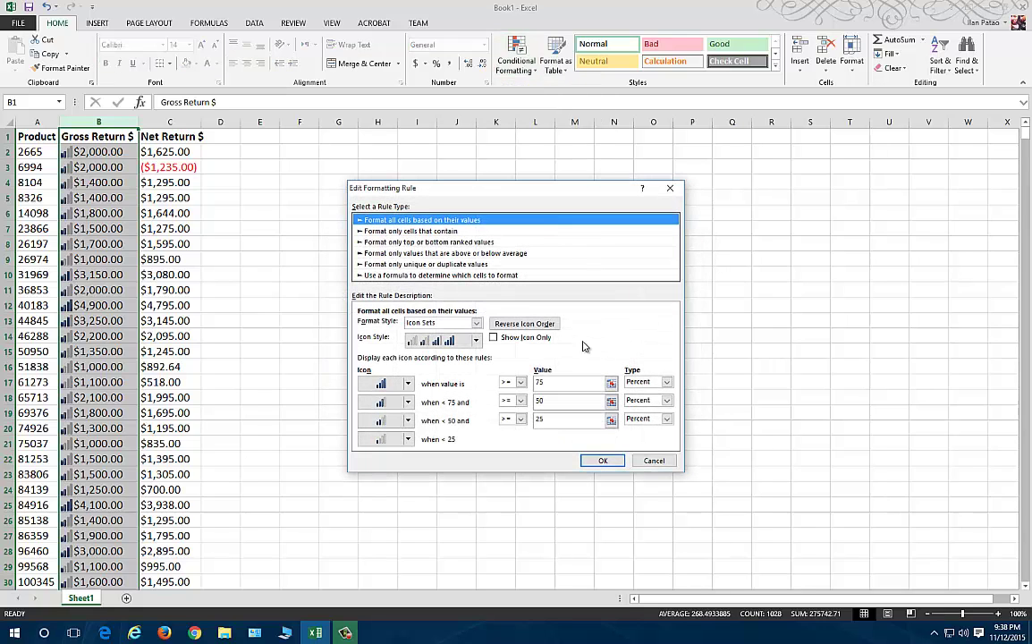
click(519, 339)
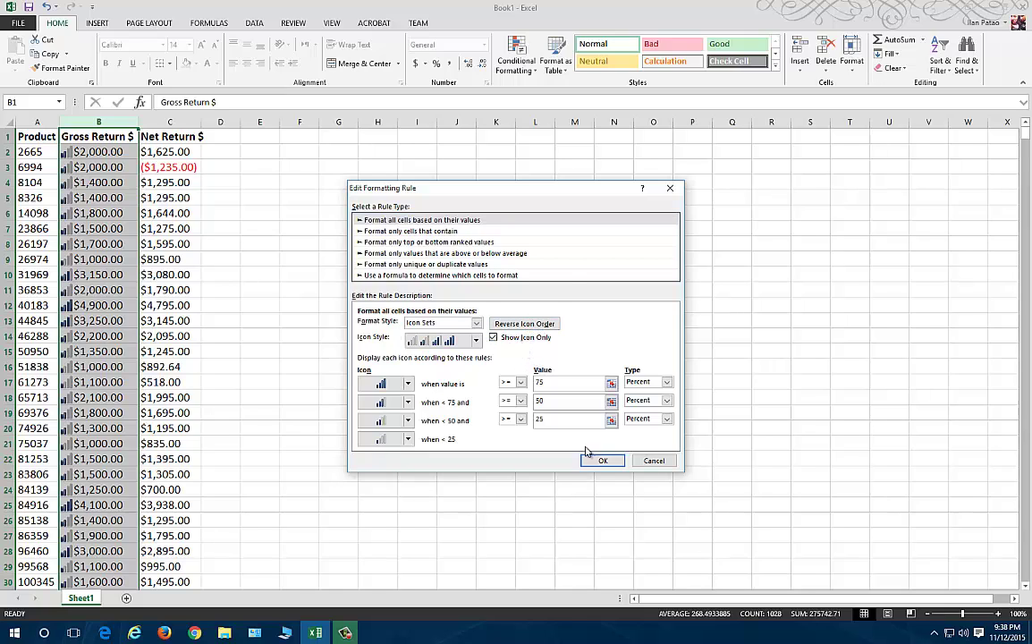
click(602, 458)
click(681, 405)
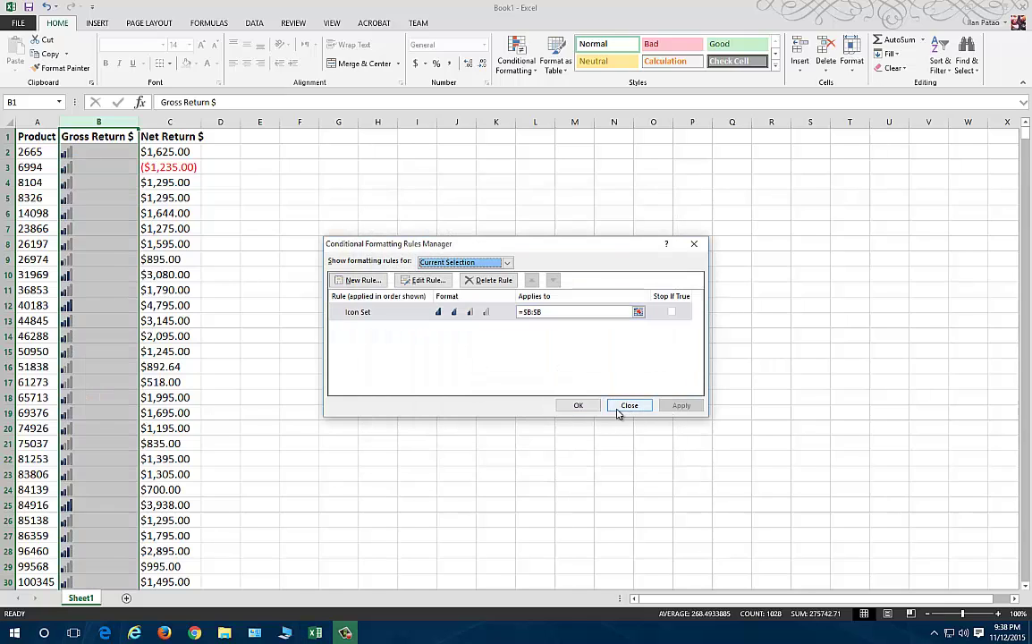
click(581, 406)
Step: Undo the icon-only display so dollar values reappear beside the signal icons
click(96, 277)
scroll(97, 280, down, 6)
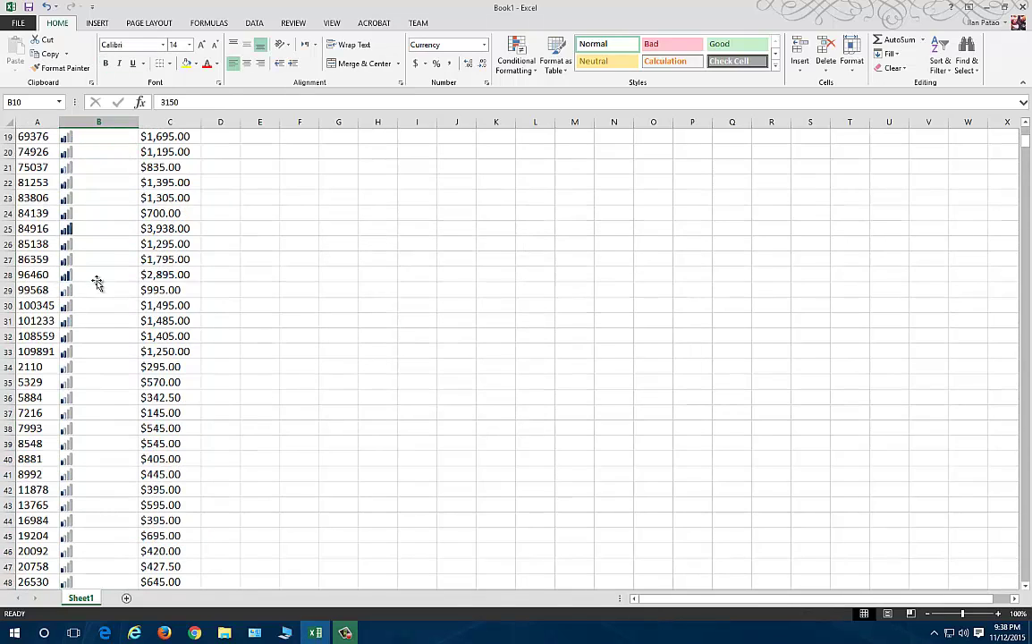
scroll(97, 280, down, 20)
scroll(91, 310, up, 14)
scroll(91, 310, up, 20)
key(ctrl+Up)
key(ctrl+shift+Down)
Step: Scroll the sheet and check the values in cells B6 and B10
scroll(92, 309, down, 20)
scroll(92, 309, down, 20)
scroll(92, 308, up, 20)
scroll(92, 309, up, 13)
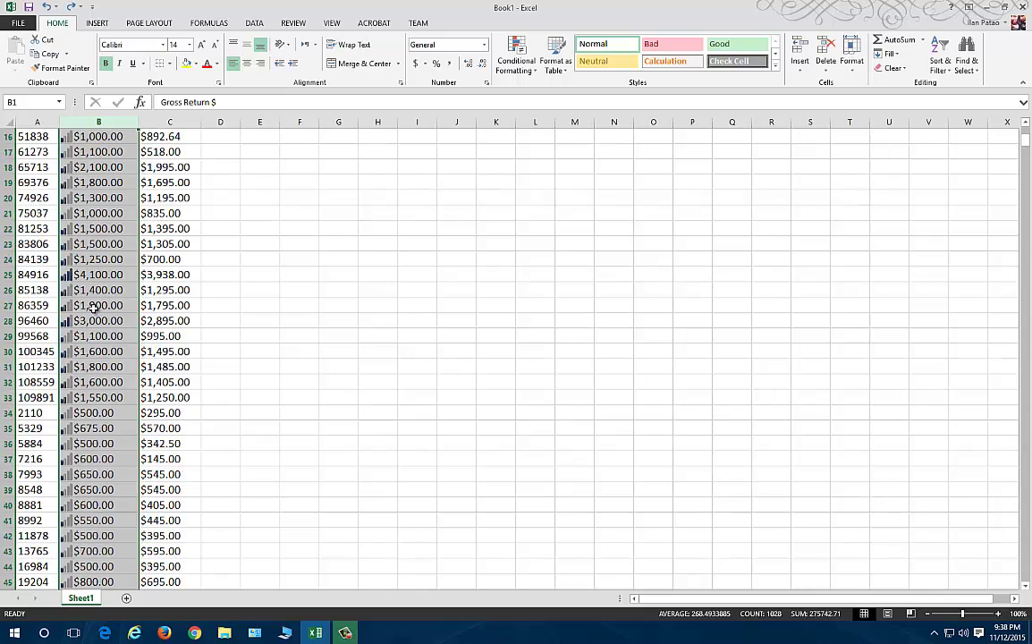
click(99, 213)
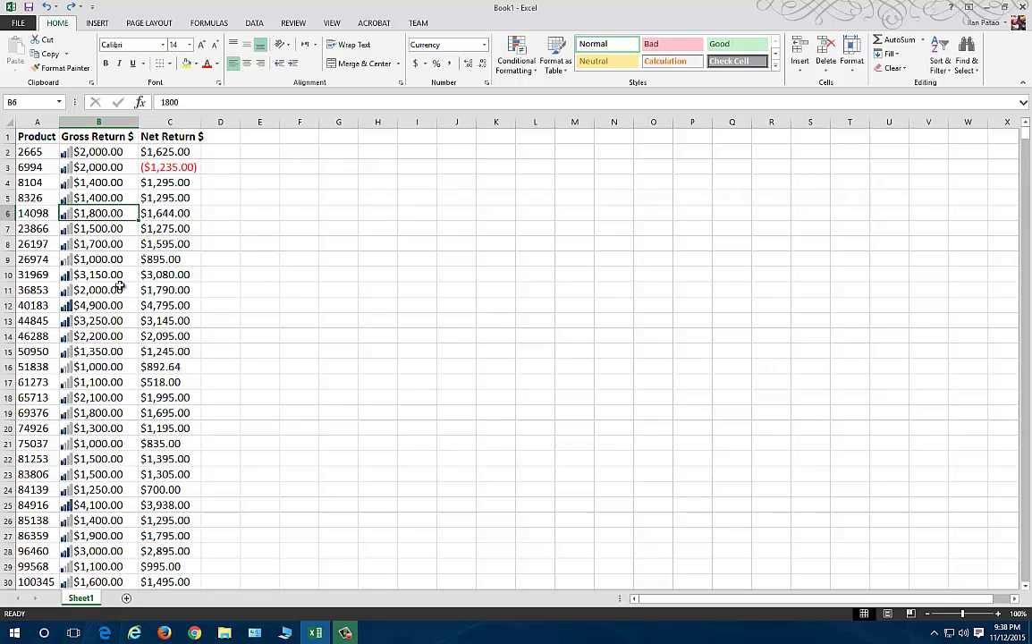
click(103, 274)
scroll(106, 458, down, 20)
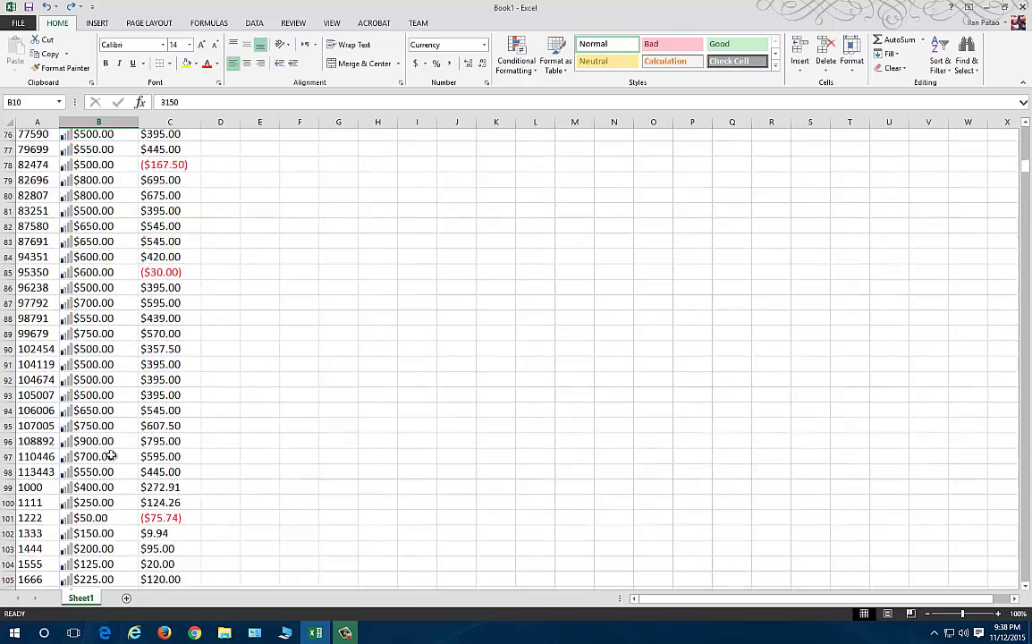
scroll(114, 452, down, 20)
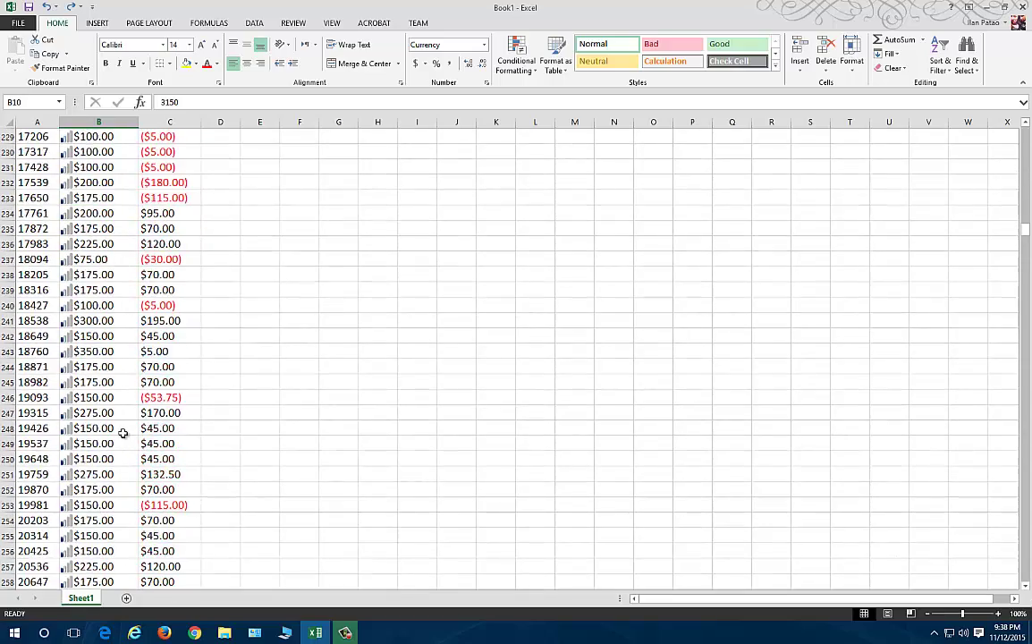
scroll(123, 433, up, 15)
scroll(123, 433, up, 20)
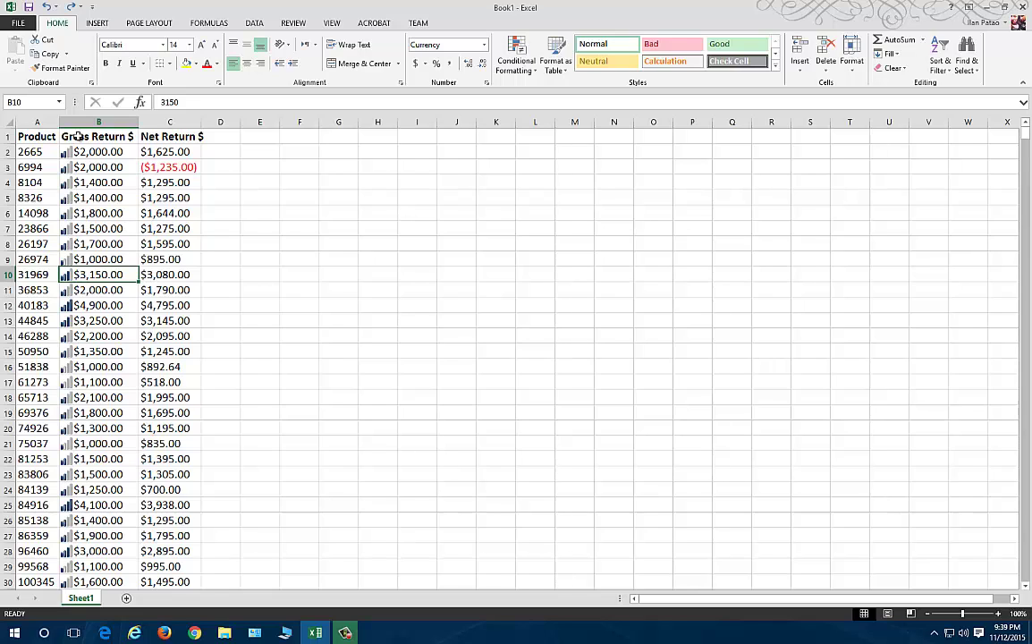
click(81, 124)
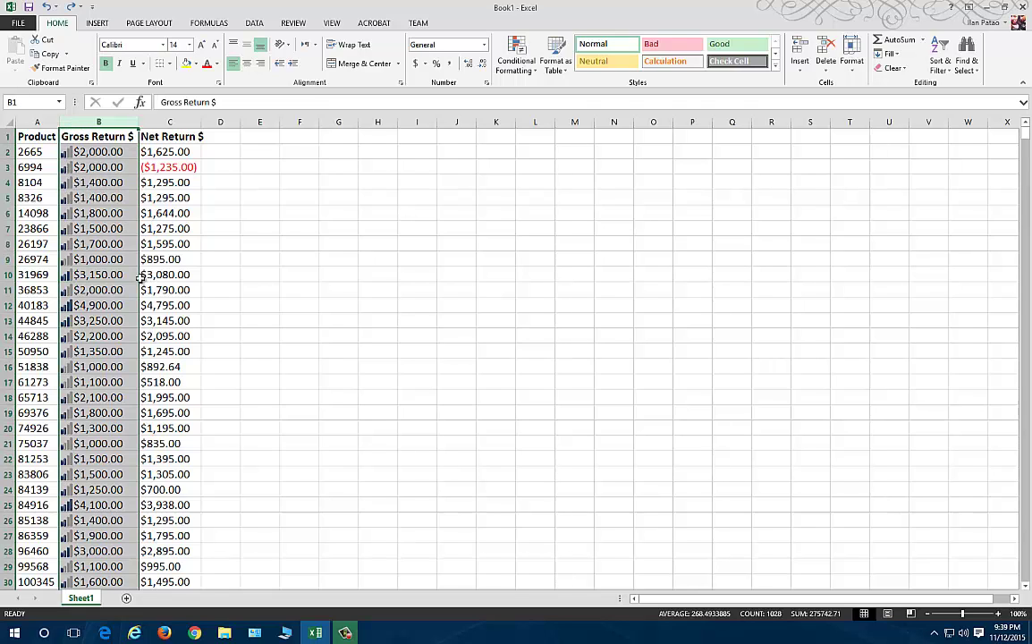
click(208, 265)
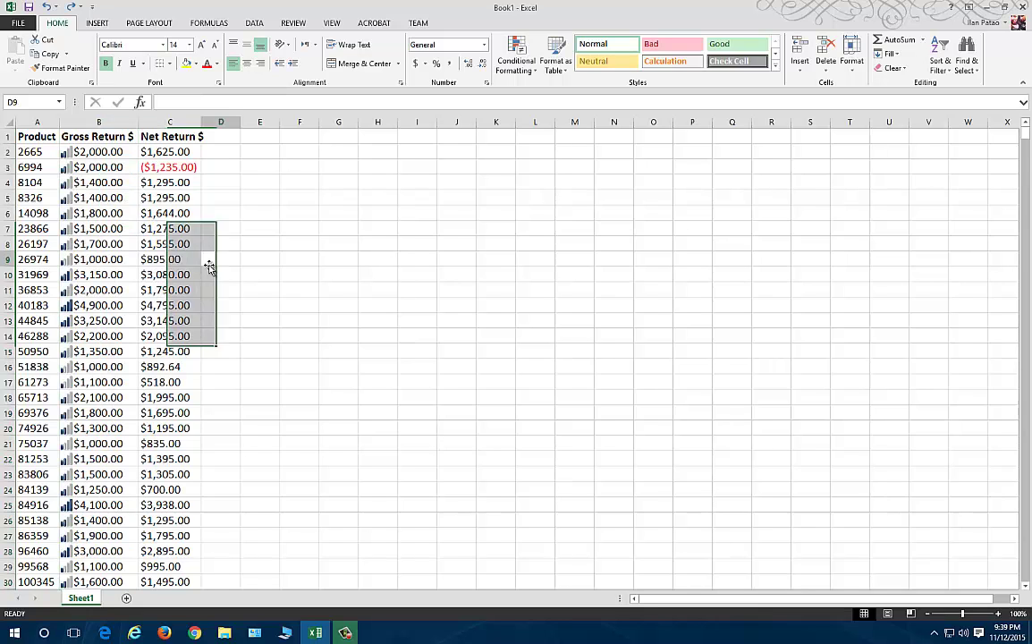
click(27, 123)
drag(59, 126, 90, 123)
click(260, 231)
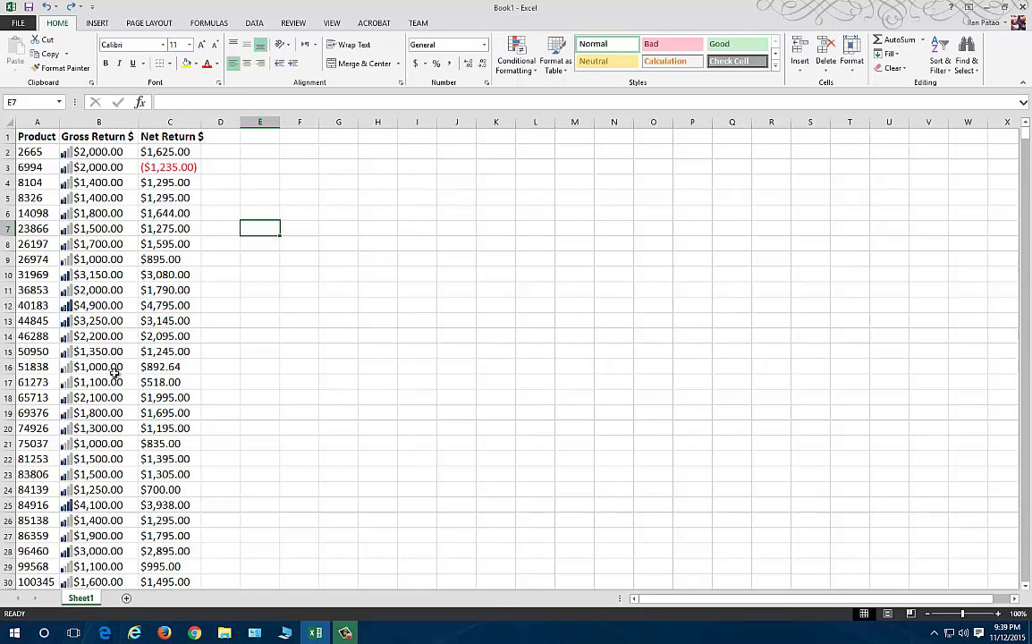
scroll(116, 374, down, 2)
scroll(116, 367, up, 2)
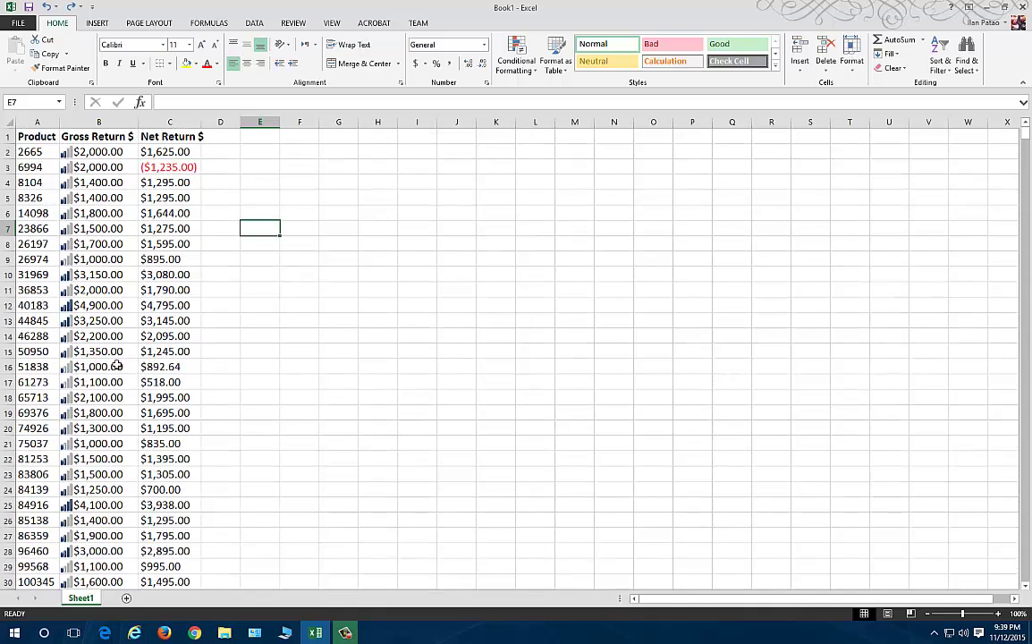